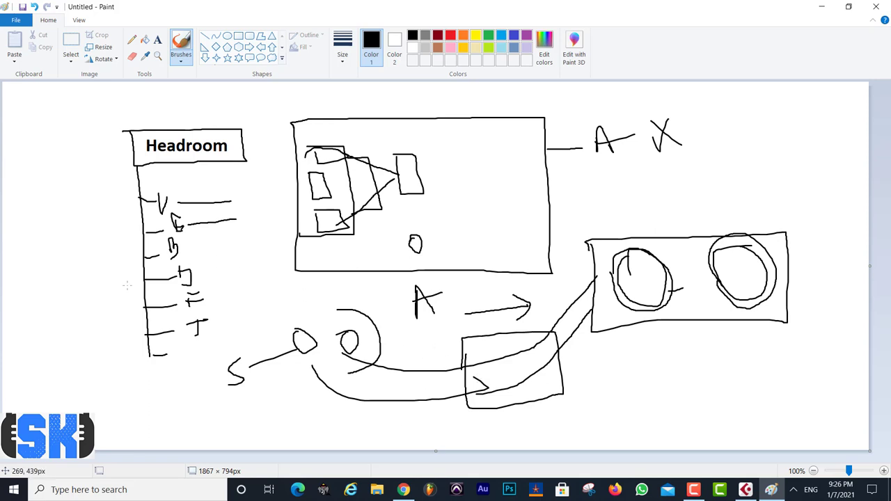
# Clear all the old diagrams from the canvas, keeping only the boxed Headroom heading.
pyautogui.click(71, 42)
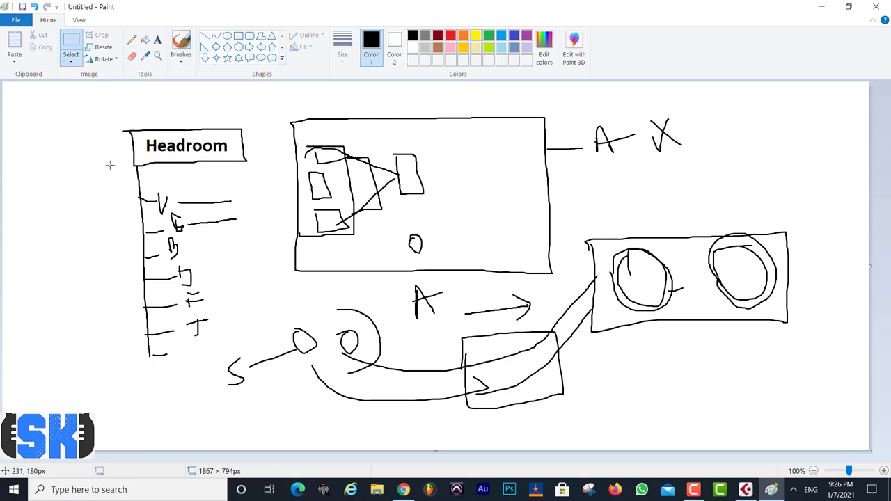
pyautogui.moveTo(110, 166)
pyautogui.mouseDown()
pyautogui.moveTo(296, 332)
pyautogui.moveTo(836, 425)
pyautogui.mouseUp()
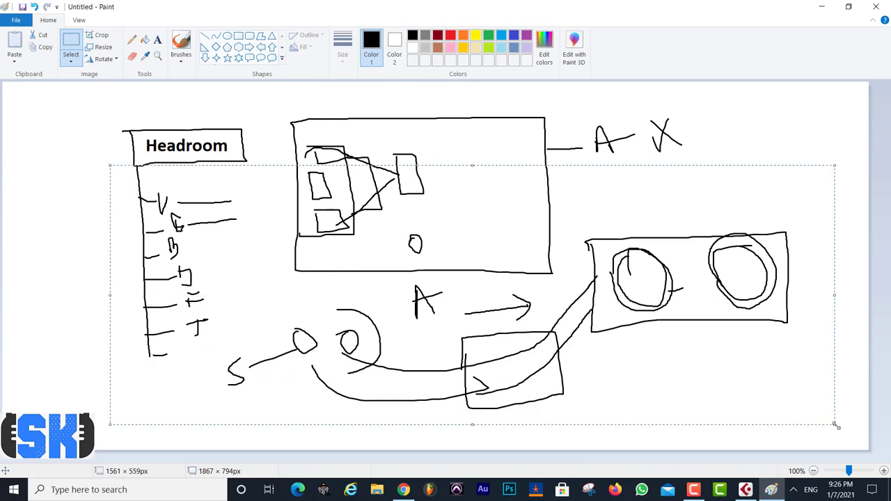
pyautogui.press('Delete')
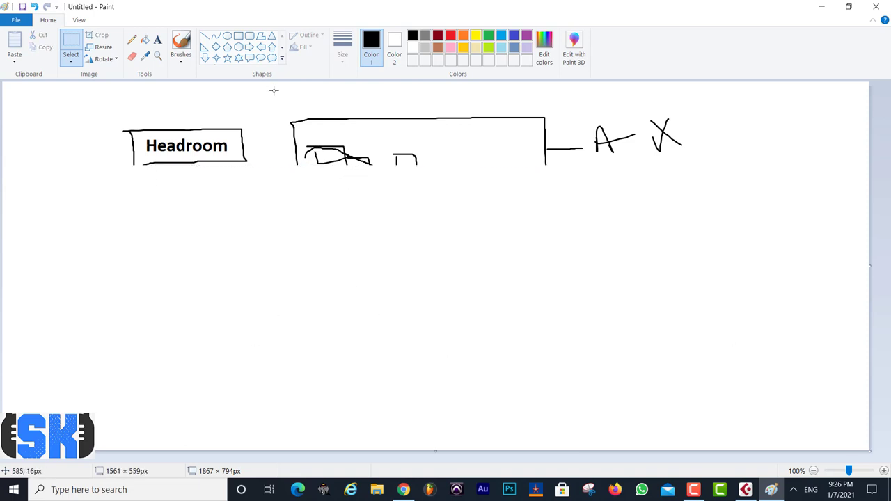
pyautogui.moveTo(274, 90)
pyautogui.mouseDown()
pyautogui.moveTo(550, 181)
pyautogui.moveTo(697, 186)
pyautogui.mouseUp()
pyautogui.press('Delete')
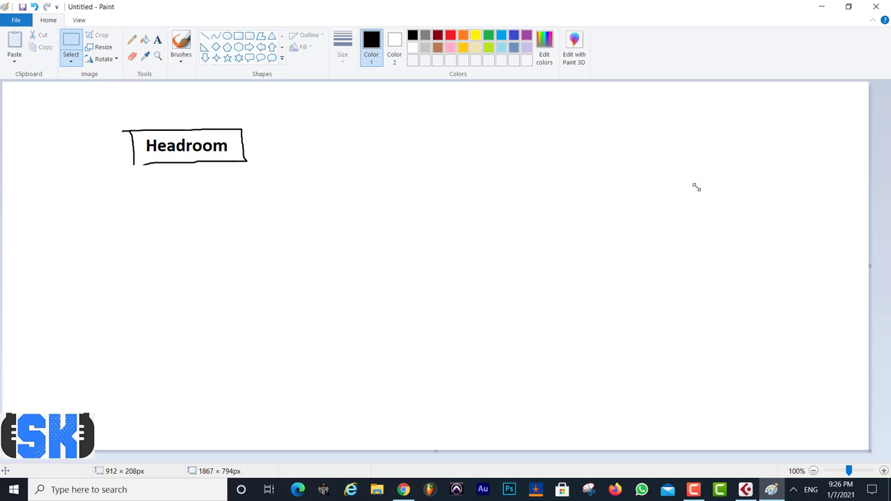
# With the brush, handwrite -10 above -18, join them with branching lines, and bracket them with an arrow to a circled SW.
pyautogui.click(181, 43)
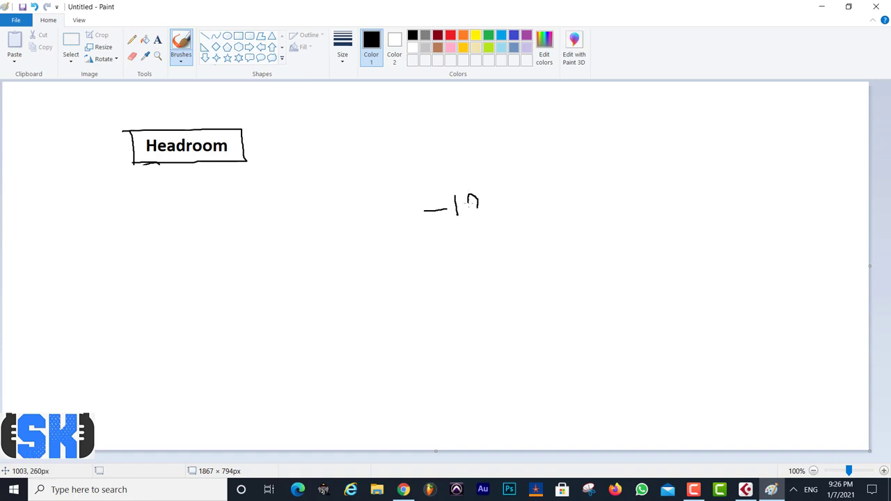
pyautogui.moveTo(474, 215); pyautogui.dragTo(471, 204)
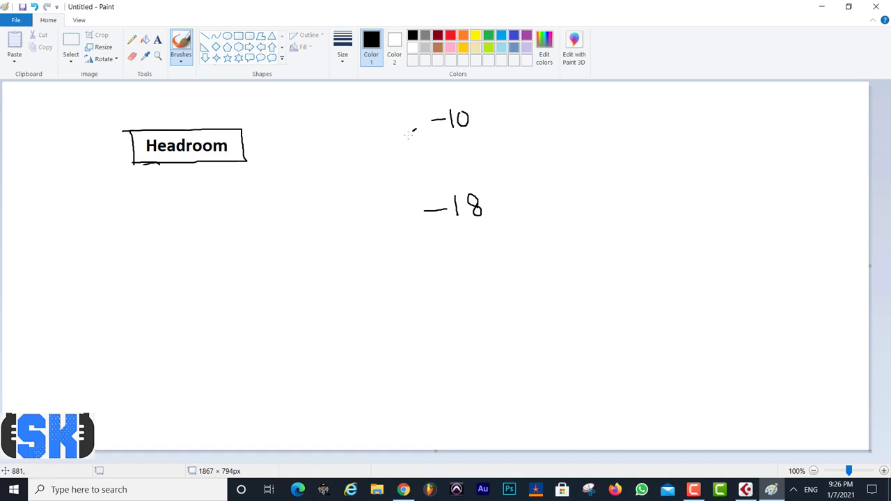
pyautogui.moveTo(408, 134)
pyautogui.mouseDown()
pyautogui.moveTo(327, 193)
pyautogui.moveTo(407, 207)
pyautogui.mouseUp()
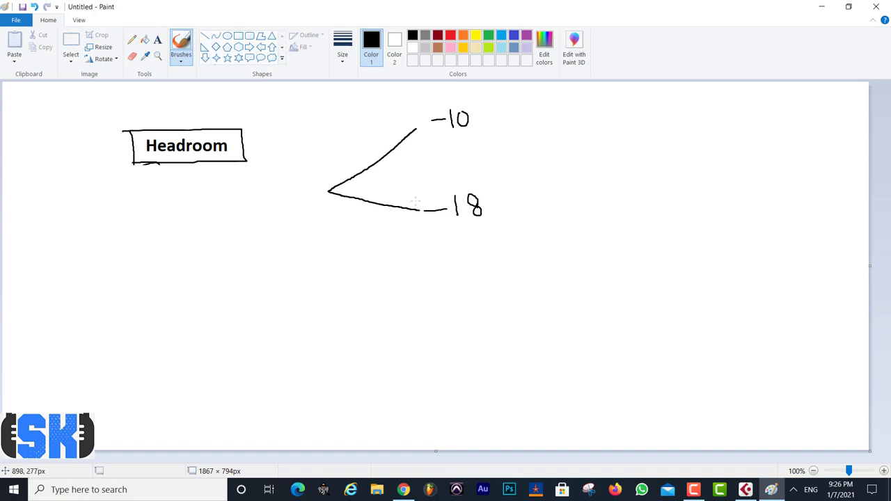
pyautogui.moveTo(426, 159)
pyautogui.mouseDown()
pyautogui.moveTo(428, 188)
pyautogui.moveTo(479, 163)
pyautogui.moveTo(568, 157)
pyautogui.moveTo(597, 143)
pyautogui.moveTo(546, 143)
pyautogui.moveTo(577, 177)
pyautogui.mouseUp()
# Switch to Cubase and insert Youlean Loudness Meter 2 on the Stereo Out channel through its channel settings.
pyautogui.click(746, 489)
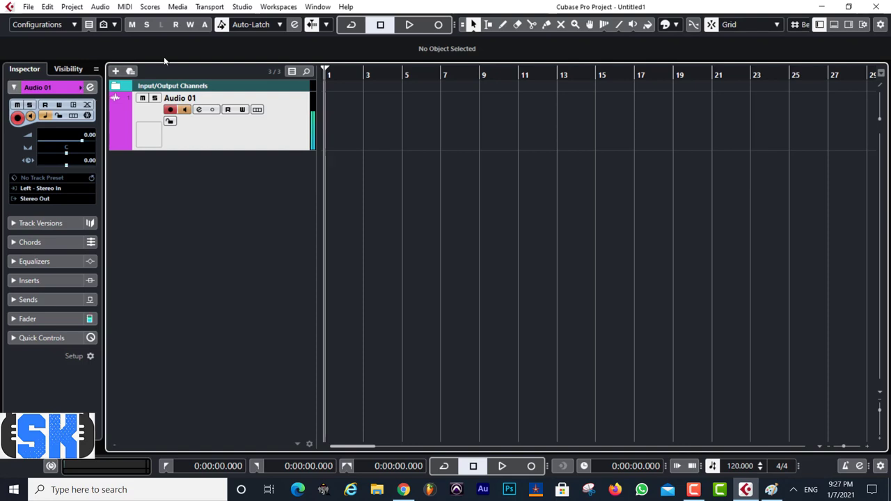
pyautogui.press('F3')
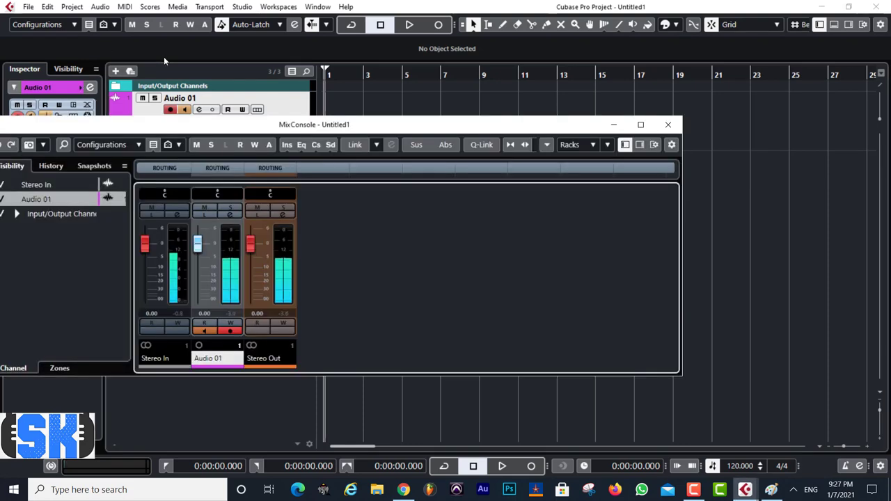
pyautogui.click(282, 216)
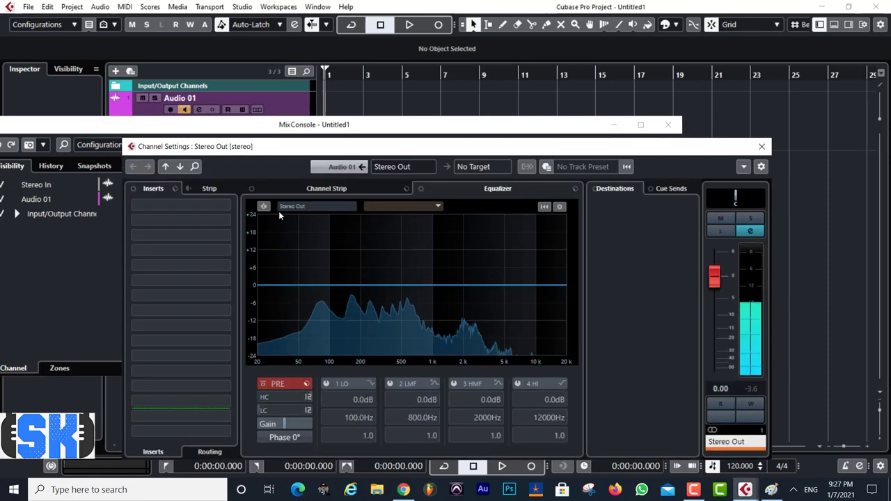
pyautogui.click(181, 207)
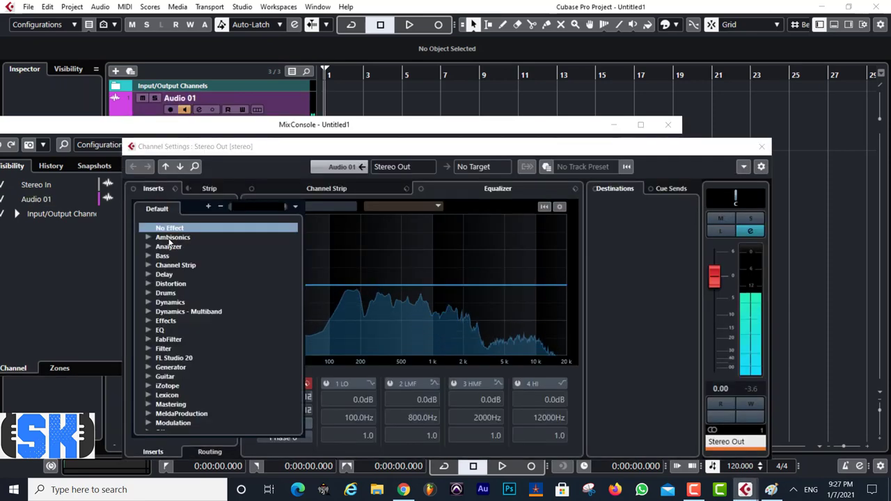
pyautogui.click(147, 246)
pyautogui.click(202, 404)
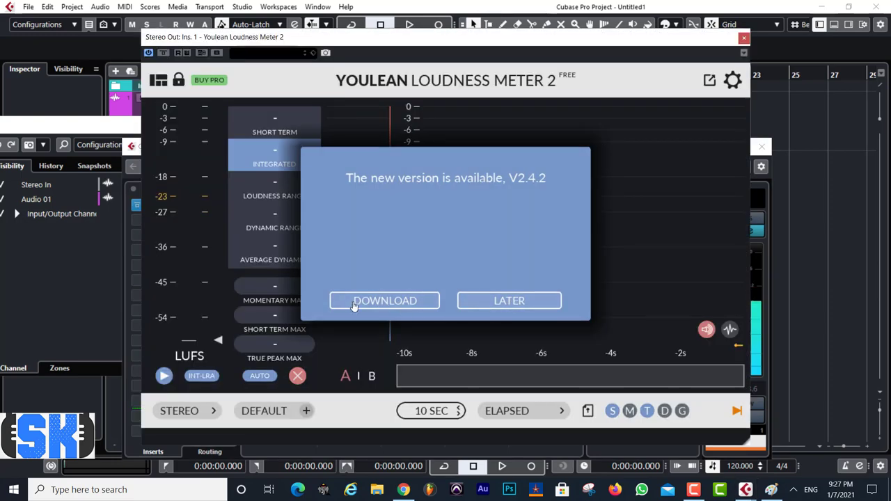
# Download Youlean-Loudness-Meter-2-V2.4.2-Windows.zip to the Desktop in the browser, then return to Cubase and postpone the plugin's update notice.
pyautogui.click(385, 301)
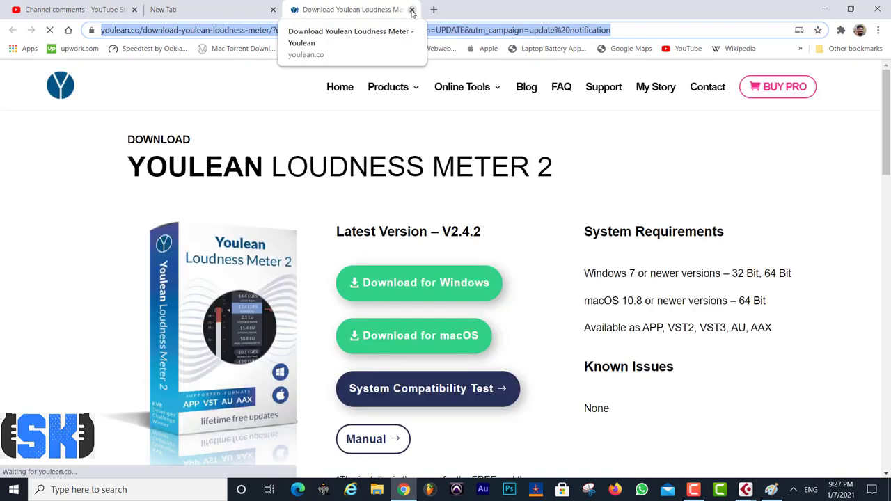
pyautogui.click(410, 289)
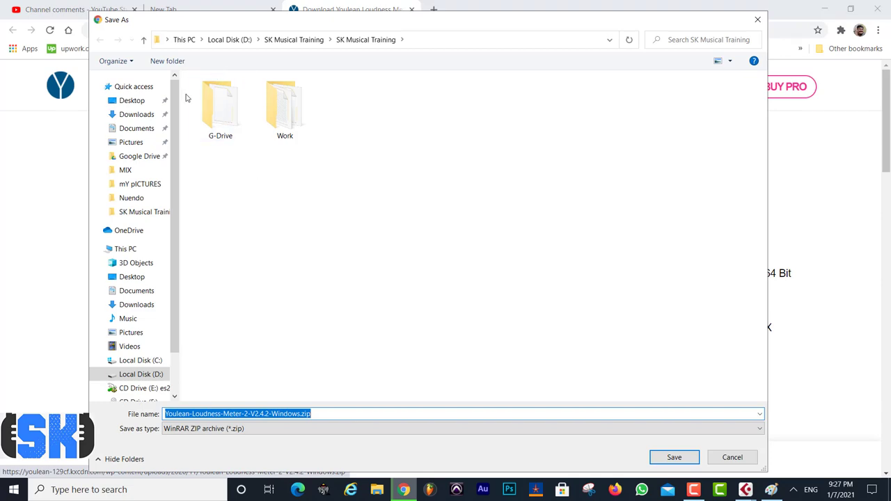
pyautogui.click(127, 100)
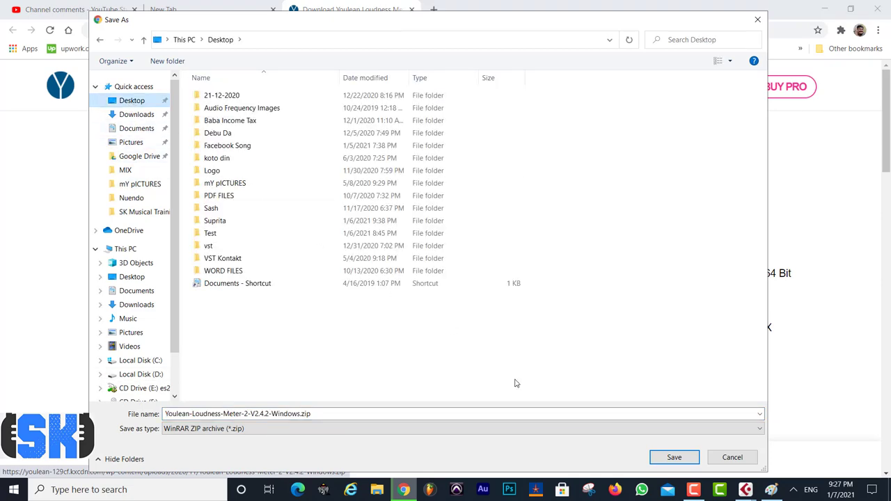
pyautogui.click(672, 456)
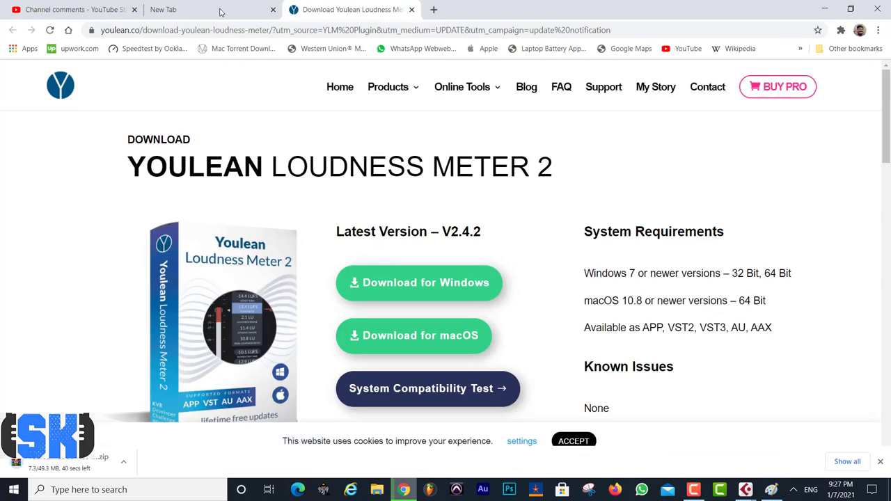
pyautogui.click(824, 8)
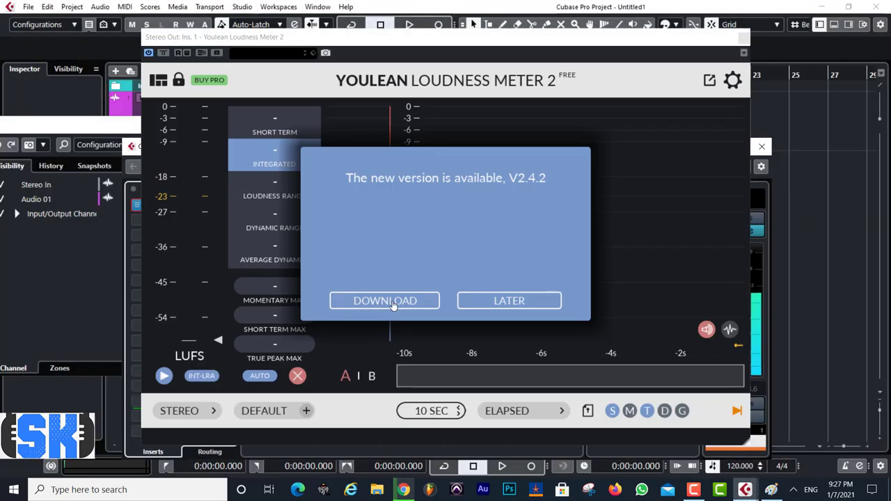
pyautogui.click(505, 306)
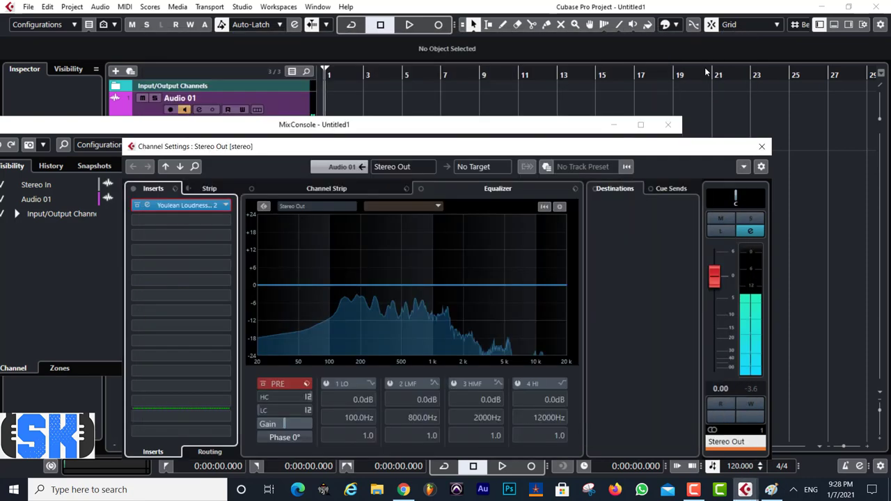
# Close the loudness meter, move the Stereo Out channel settings window higher, and minimise the MixConsole.
pyautogui.click(742, 37)
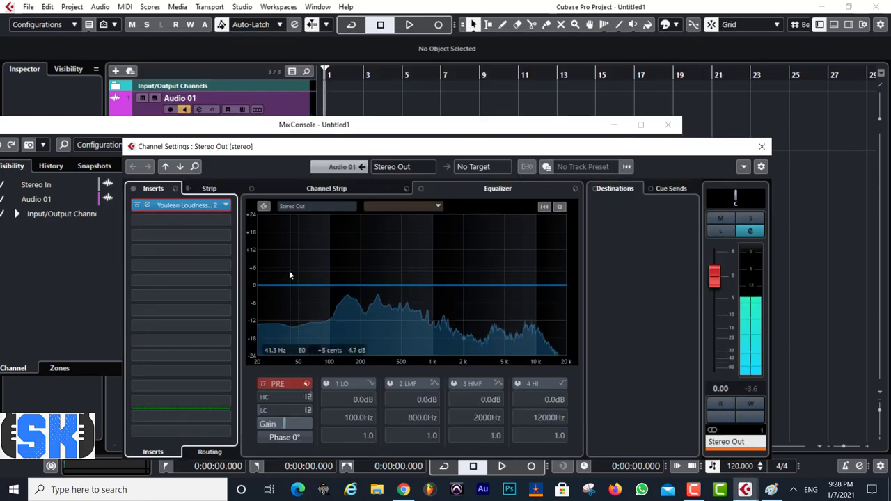
pyautogui.moveTo(355, 147); pyautogui.dragTo(379, 95)
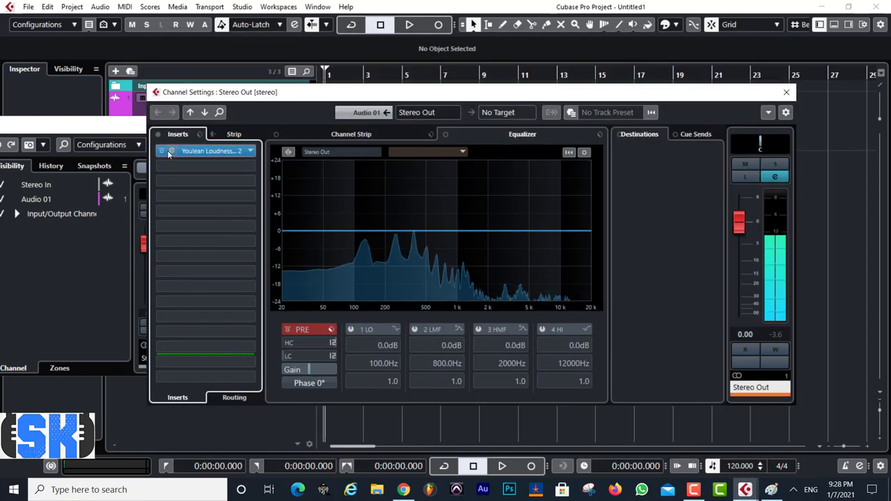
pyautogui.click(107, 130)
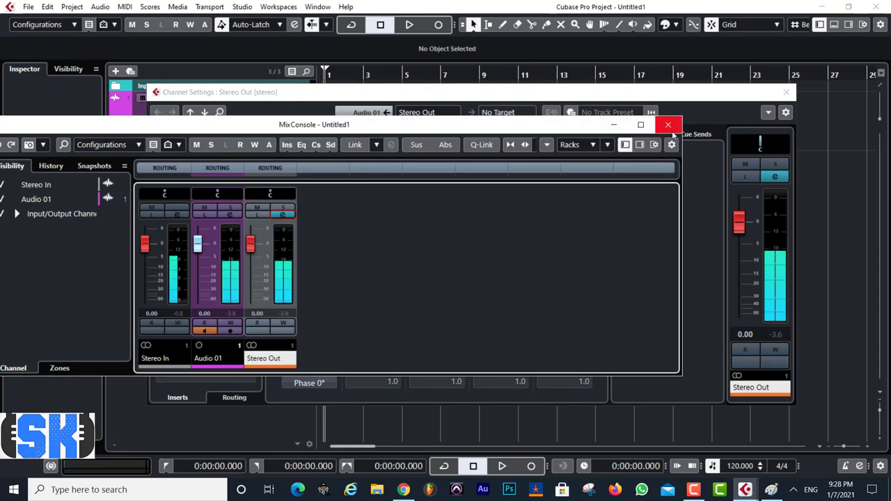
pyautogui.click(613, 126)
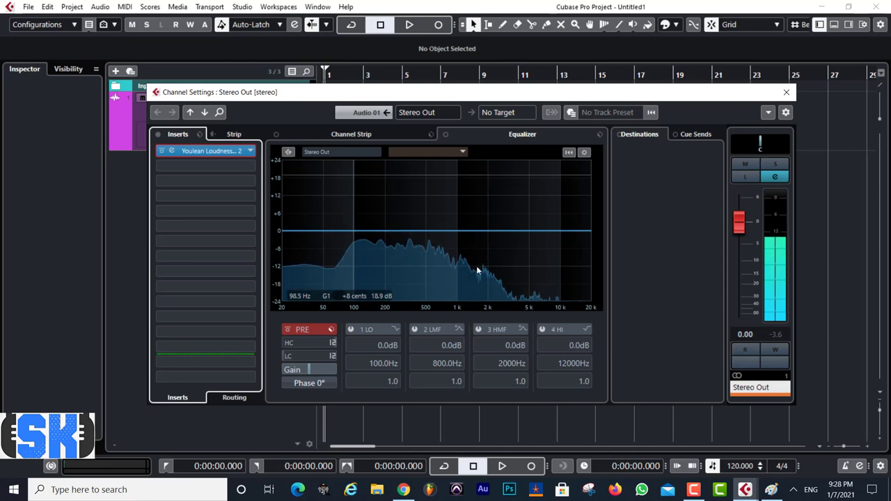
# Switch to Paint and handwrite a V below the Headroom heading with a line leading to a circled -6.
pyautogui.click(771, 491)
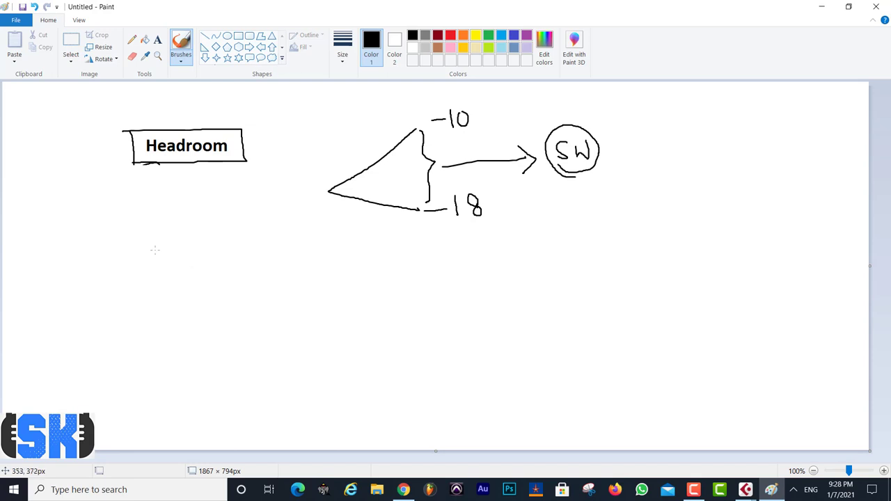
pyautogui.moveTo(134, 243)
pyautogui.mouseDown()
pyautogui.moveTo(145, 273)
pyautogui.moveTo(147, 235)
pyautogui.moveTo(264, 257)
pyautogui.moveTo(325, 255)
pyautogui.mouseUp()
pyautogui.moveTo(337, 218)
pyautogui.mouseDown()
pyautogui.moveTo(297, 228)
pyautogui.moveTo(307, 288)
pyautogui.moveTo(353, 264)
pyautogui.moveTo(337, 221)
pyautogui.mouseUp()
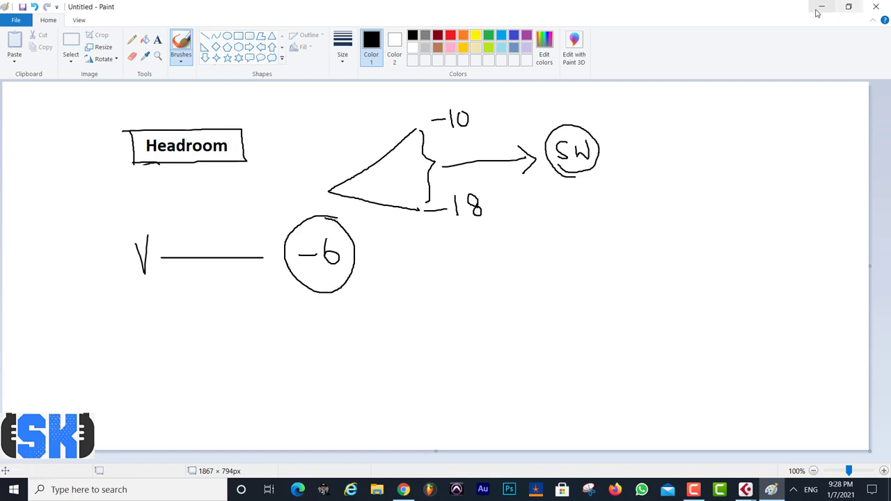
# Return to Cubase, close the Stereo Out channel settings, and show an enlarged MixConsole with the Audio 01 track selected.
pyautogui.click(822, 6)
pyautogui.click(786, 92)
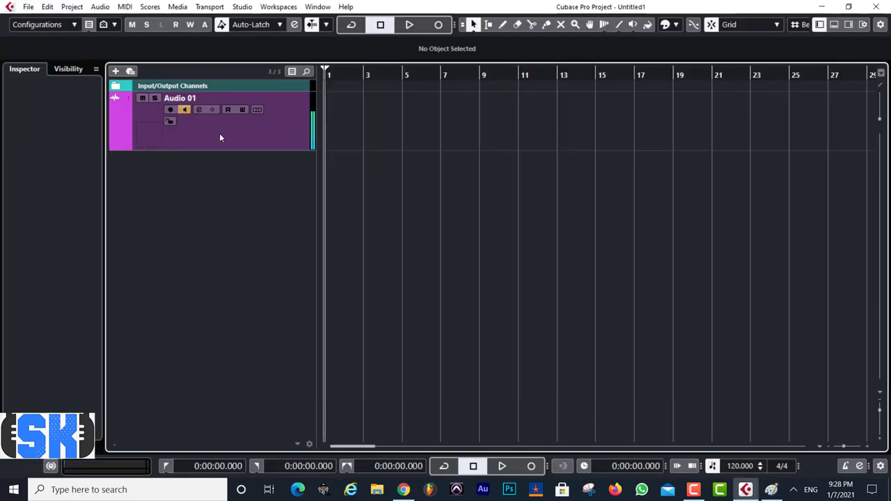
pyautogui.click(219, 136)
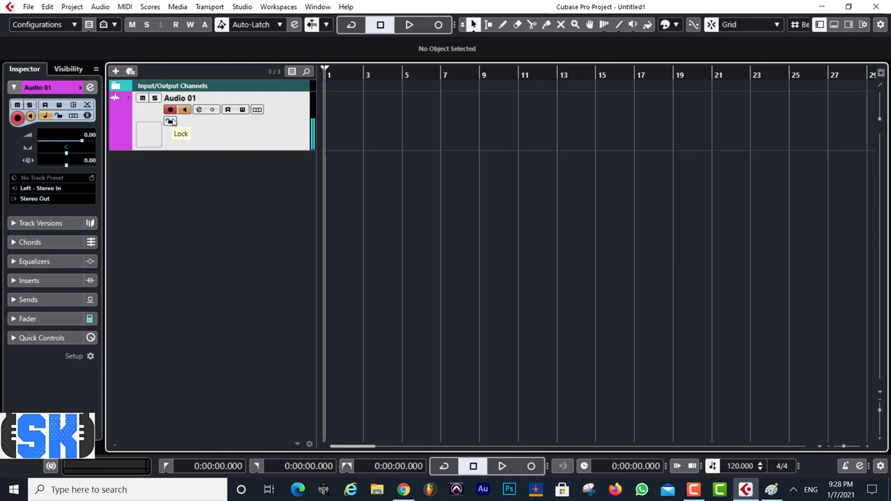
pyautogui.press('F3')
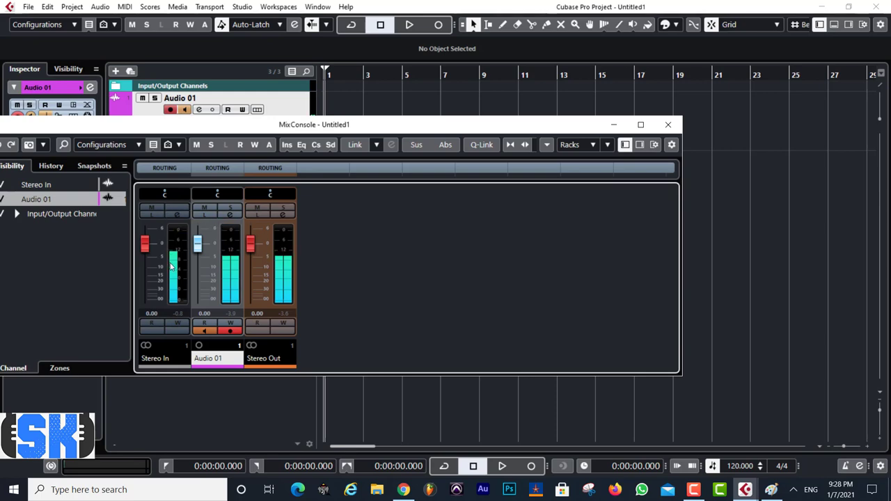
pyautogui.moveTo(311, 116); pyautogui.dragTo(311, 21)
pyautogui.moveTo(219, 374); pyautogui.dragTo(219, 426)
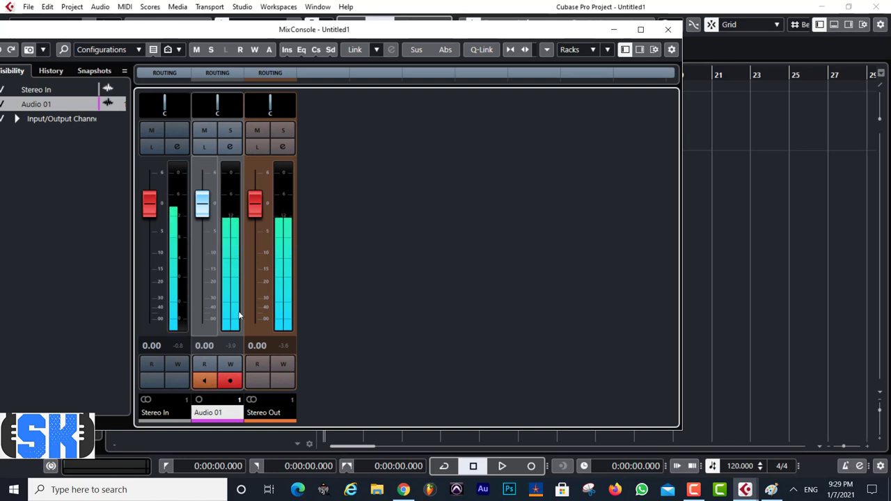
# Switch to Paint and sketch an audio interface below the -18 as a box holding two circles and a small knob.
pyautogui.click(773, 492)
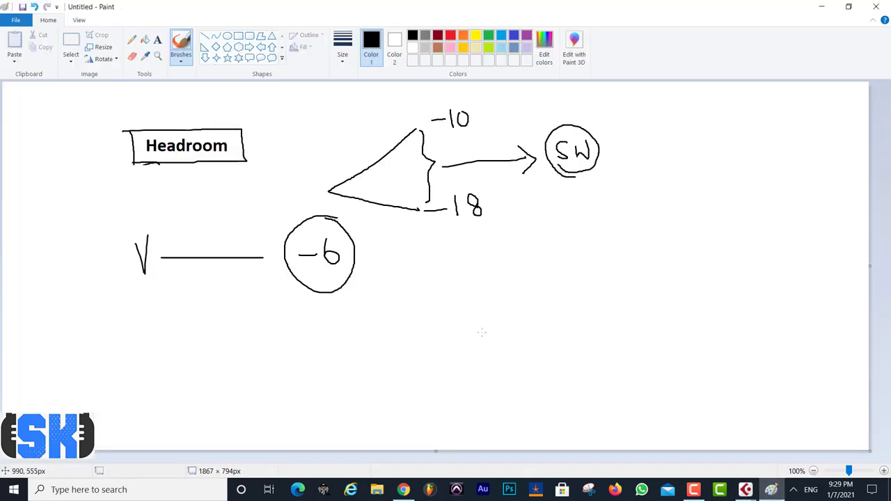
pyautogui.moveTo(463, 256)
pyautogui.mouseDown()
pyautogui.moveTo(470, 325)
pyautogui.moveTo(642, 285)
pyautogui.moveTo(521, 251)
pyautogui.moveTo(462, 258)
pyautogui.moveTo(483, 283)
pyautogui.moveTo(506, 277)
pyautogui.moveTo(491, 297)
pyautogui.mouseUp()
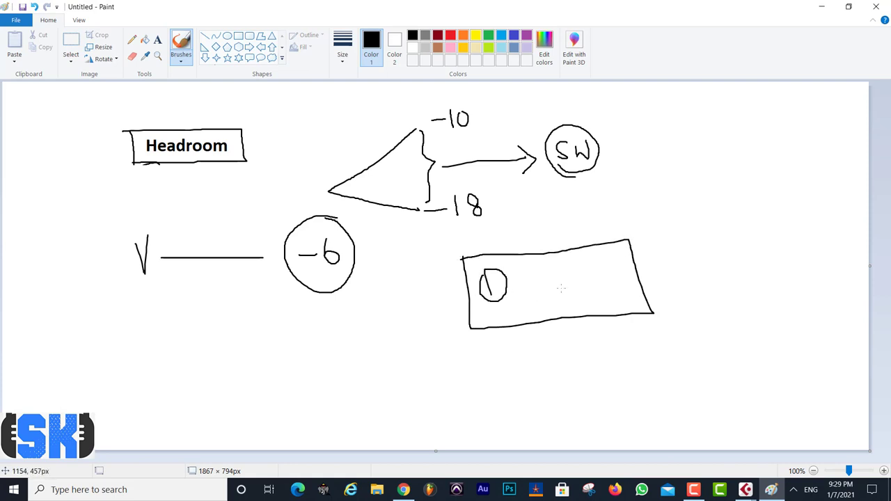
pyautogui.moveTo(562, 262)
pyautogui.mouseDown()
pyautogui.moveTo(592, 269)
pyautogui.moveTo(564, 261)
pyautogui.mouseUp()
pyautogui.moveTo(518, 292)
pyautogui.mouseDown()
pyautogui.moveTo(521, 305)
pyautogui.moveTo(527, 292)
pyautogui.moveTo(518, 284)
pyautogui.moveTo(531, 276)
pyautogui.mouseUp()
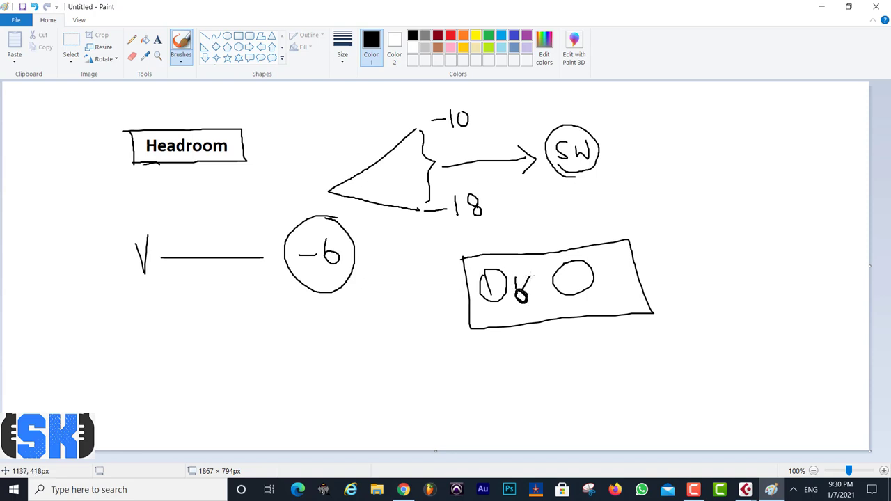
# Switch to Cubase, check the Audio 01 channel settings, and open the Youlean Loudness Meter 2 inserted on Stereo Out.
pyautogui.click(745, 490)
pyautogui.click(780, 454)
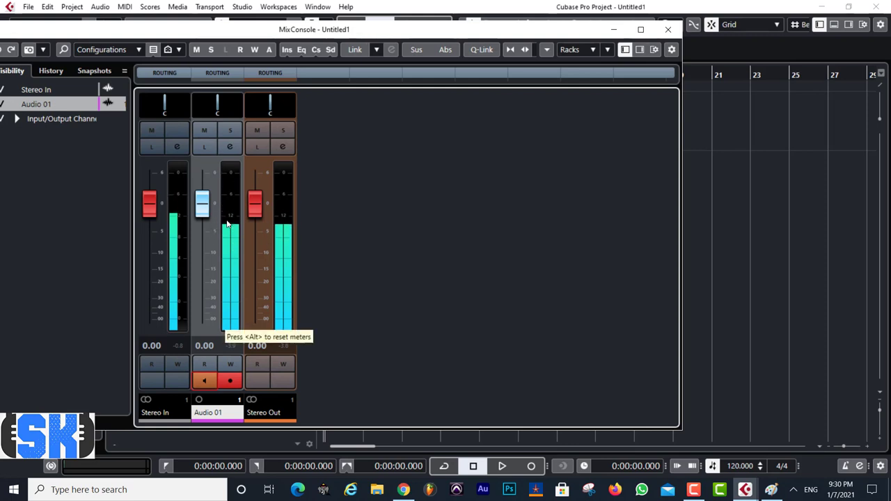
pyautogui.click(230, 146)
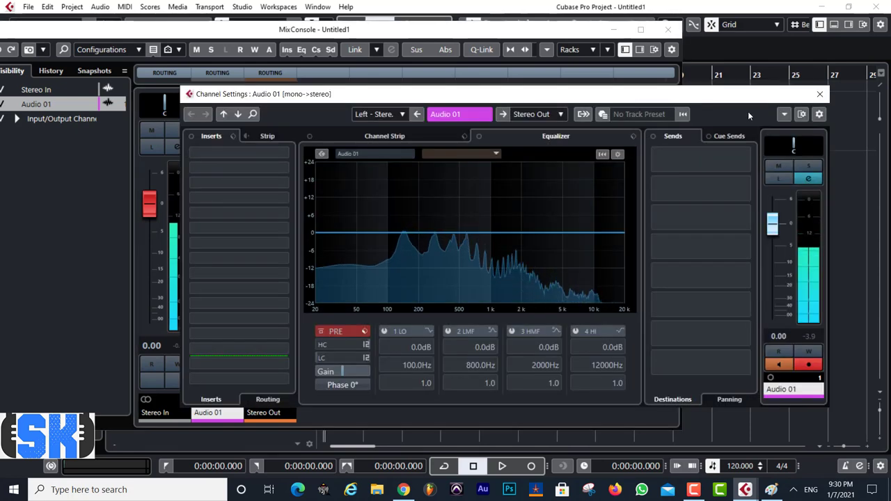
pyautogui.click(820, 94)
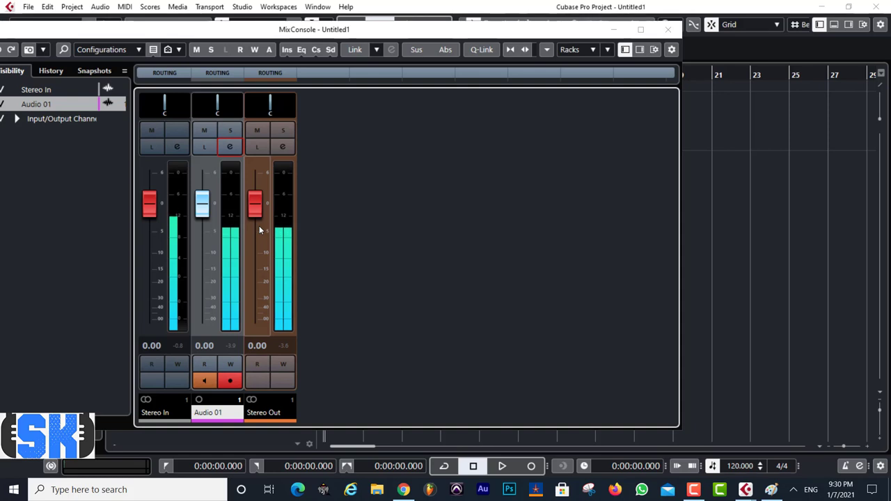
pyautogui.click(286, 148)
pyautogui.click(209, 153)
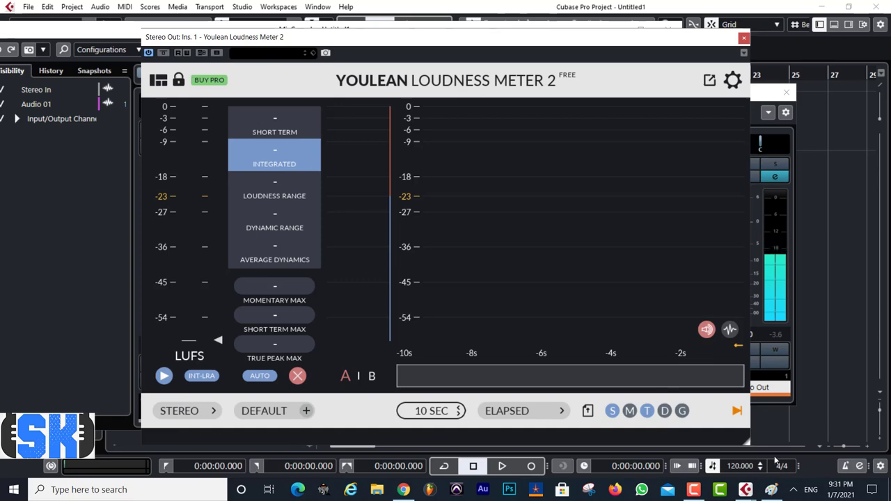
# Switch to Paint, draw a brace and two lines joining -10 and -18 to a larger circle around SW, and circle the Headroom heading.
pyautogui.click(772, 489)
pyautogui.moveTo(437, 137)
pyautogui.mouseDown()
pyautogui.moveTo(459, 178)
pyautogui.moveTo(454, 227)
pyautogui.moveTo(444, 230)
pyautogui.mouseUp()
pyautogui.moveTo(476, 114); pyautogui.dragTo(548, 108)
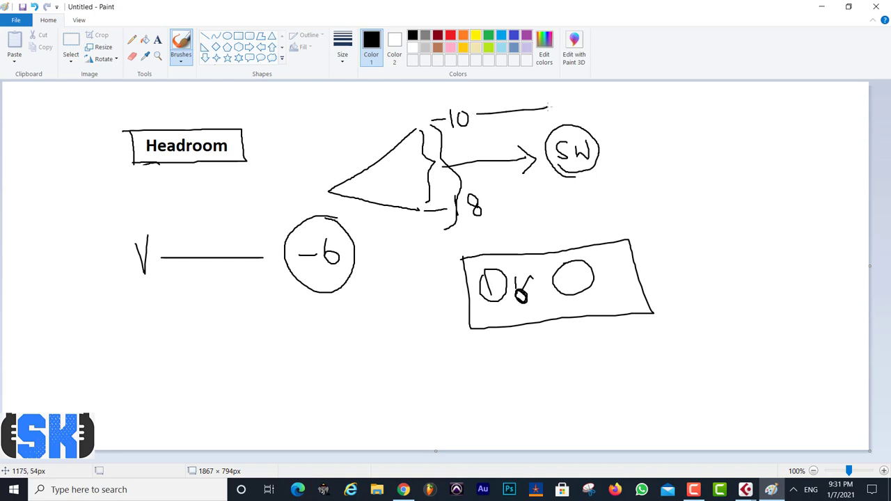
pyautogui.moveTo(490, 212)
pyautogui.mouseDown()
pyautogui.moveTo(615, 186)
pyautogui.moveTo(543, 110)
pyautogui.moveTo(524, 176)
pyautogui.moveTo(586, 200)
pyautogui.mouseUp()
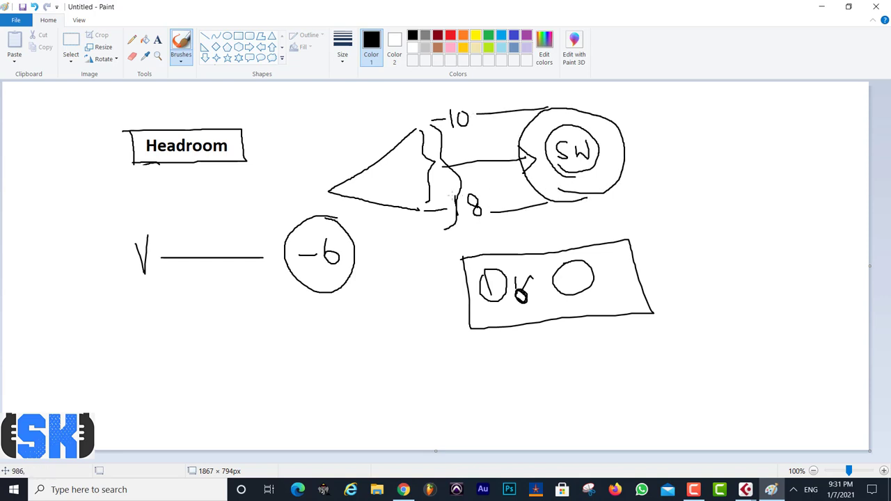
pyautogui.moveTo(119, 119)
pyautogui.mouseDown()
pyautogui.moveTo(121, 161)
pyautogui.moveTo(268, 170)
pyautogui.moveTo(187, 101)
pyautogui.moveTo(121, 127)
pyautogui.moveTo(107, 149)
pyautogui.mouseUp()
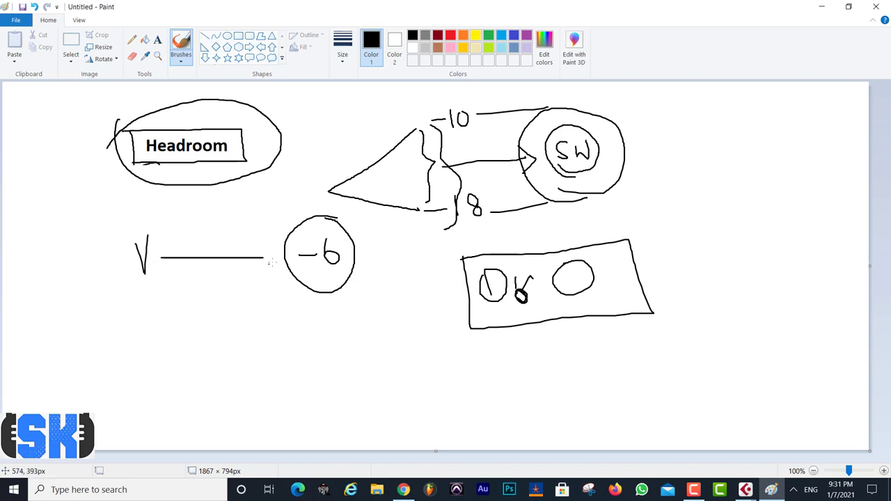
# Handwrite a G below the V with an arrow to a negative value, add an arrowhead to the V line, and draw a small arrow under G.
pyautogui.moveTo(149, 299)
pyautogui.mouseDown()
pyautogui.moveTo(148, 312)
pyautogui.moveTo(180, 336)
pyautogui.moveTo(272, 325)
pyautogui.moveTo(261, 318)
pyautogui.moveTo(265, 341)
pyautogui.mouseUp()
pyautogui.moveTo(249, 242); pyautogui.dragTo(256, 278)
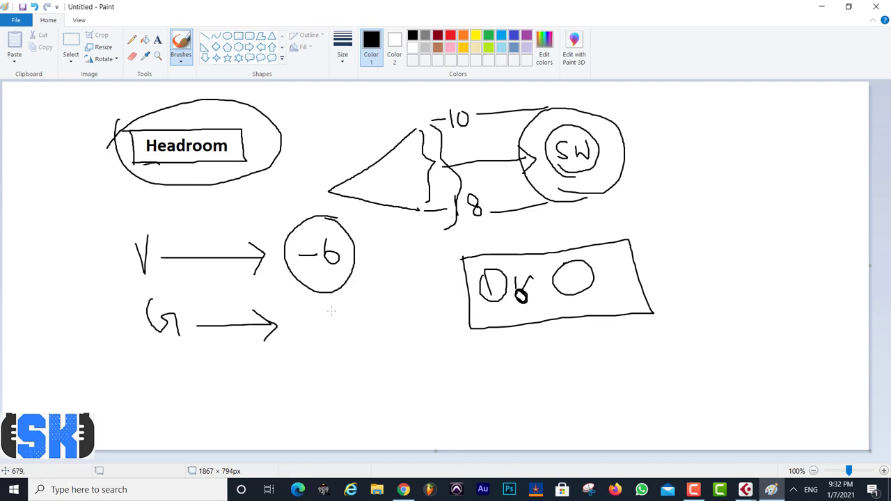
pyautogui.moveTo(308, 323)
pyautogui.mouseDown()
pyautogui.moveTo(332, 315)
pyautogui.moveTo(342, 319)
pyautogui.moveTo(338, 328)
pyautogui.mouseUp()
pyautogui.moveTo(167, 345)
pyautogui.mouseDown()
pyautogui.moveTo(168, 365)
pyautogui.moveTo(211, 350)
pyautogui.moveTo(221, 360)
pyautogui.moveTo(215, 367)
pyautogui.mouseUp()
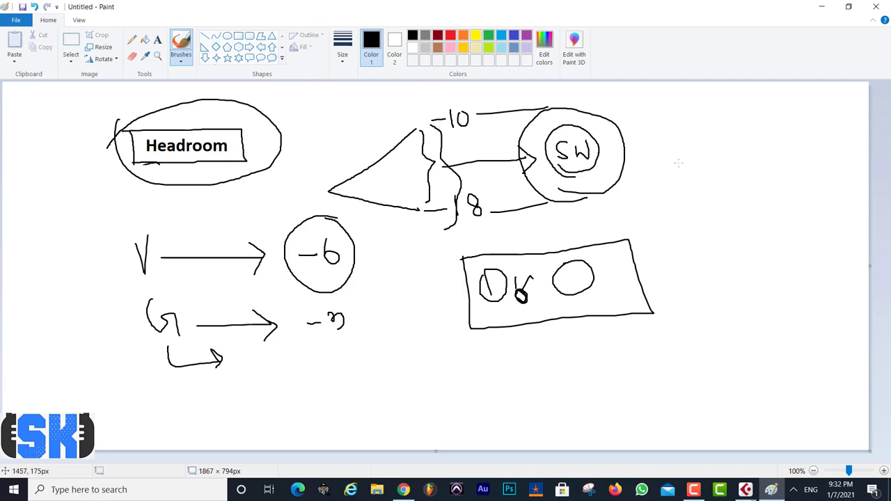
# Sketch a rectangle with an arrow pointing into it beside the SW circles, and an arrowed curve through a small box from G to the interface.
pyautogui.moveTo(678, 146)
pyautogui.mouseDown()
pyautogui.moveTo(683, 196)
pyautogui.moveTo(757, 212)
pyautogui.moveTo(791, 146)
pyautogui.moveTo(675, 148)
pyautogui.mouseUp()
pyautogui.moveTo(781, 278)
pyautogui.mouseDown()
pyautogui.moveTo(727, 180)
pyautogui.moveTo(721, 198)
pyautogui.moveTo(741, 193)
pyautogui.mouseUp()
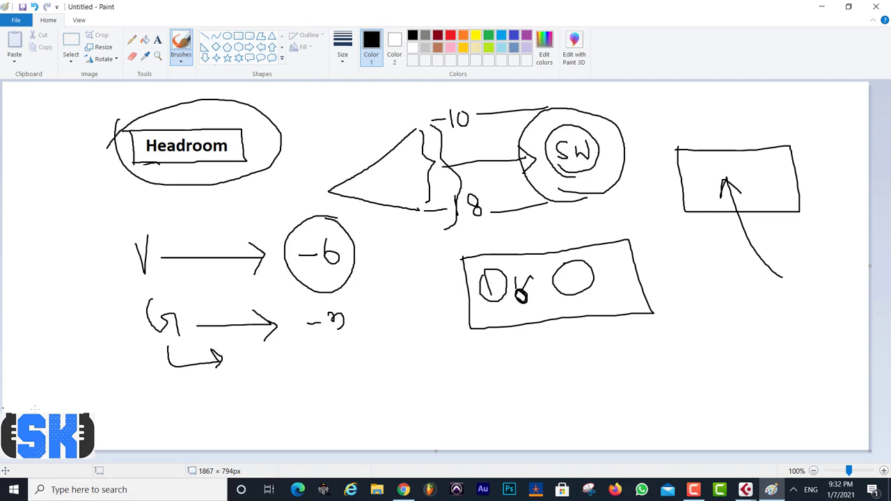
pyautogui.moveTo(156, 329)
pyautogui.mouseDown()
pyautogui.moveTo(168, 367)
pyautogui.moveTo(256, 421)
pyautogui.moveTo(471, 398)
pyautogui.moveTo(518, 321)
pyautogui.moveTo(501, 342)
pyautogui.moveTo(535, 342)
pyautogui.mouseUp()
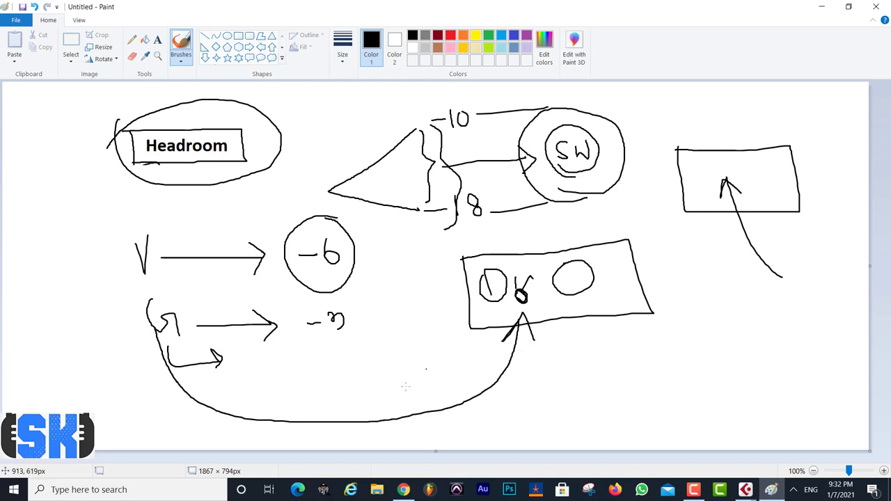
pyautogui.moveTo(333, 395)
pyautogui.mouseDown()
pyautogui.moveTo(336, 426)
pyautogui.moveTo(372, 437)
pyautogui.moveTo(382, 398)
pyautogui.moveTo(328, 393)
pyautogui.mouseUp()
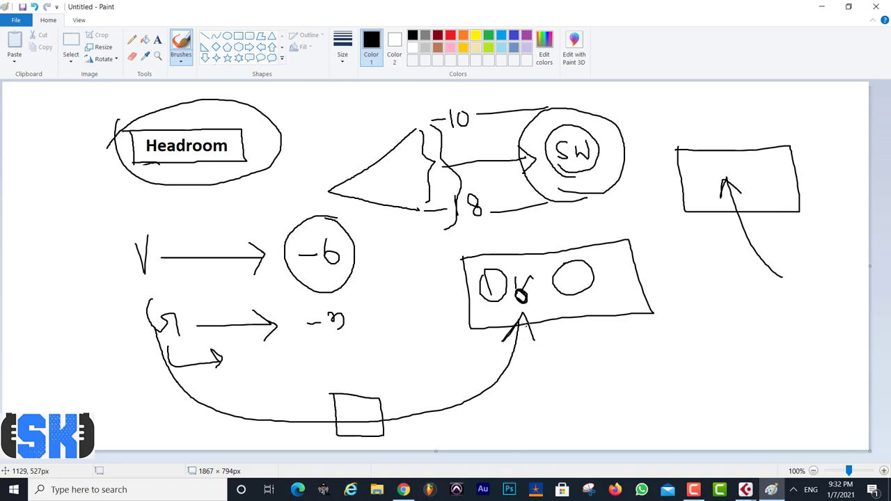
# Draw a return line from the interface through the small box toward G, and a rectangle around the small arrow below G.
pyautogui.moveTo(522, 328)
pyautogui.mouseDown()
pyautogui.moveTo(516, 372)
pyautogui.moveTo(428, 410)
pyautogui.moveTo(359, 412)
pyautogui.moveTo(358, 427)
pyautogui.mouseUp()
pyautogui.moveTo(190, 389)
pyautogui.mouseDown()
pyautogui.moveTo(261, 426)
pyautogui.moveTo(351, 426)
pyautogui.moveTo(341, 412)
pyautogui.mouseUp()
pyautogui.moveTo(155, 356)
pyautogui.mouseDown()
pyautogui.moveTo(154, 396)
pyautogui.moveTo(239, 393)
pyautogui.moveTo(236, 348)
pyautogui.moveTo(159, 351)
pyautogui.moveTo(153, 367)
pyautogui.mouseUp()
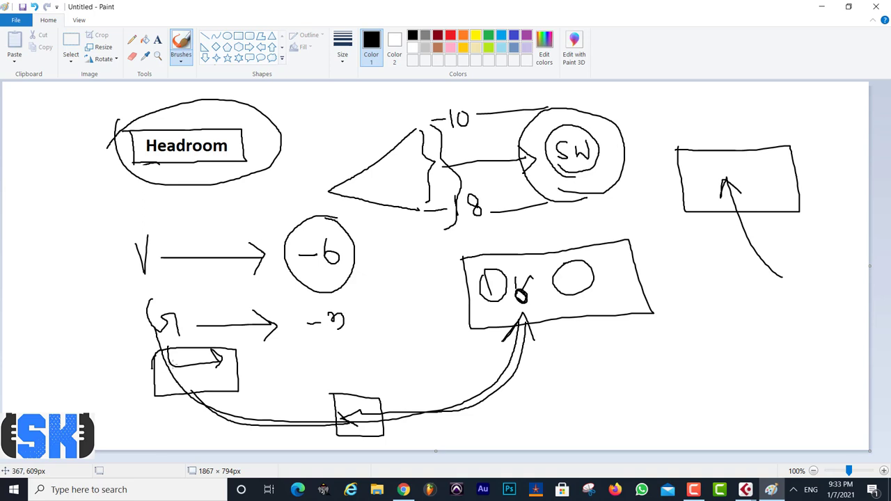
# Switch to Chrome and open the Google start page in place of the Youlean download page, ready for a search.
pyautogui.click(401, 490)
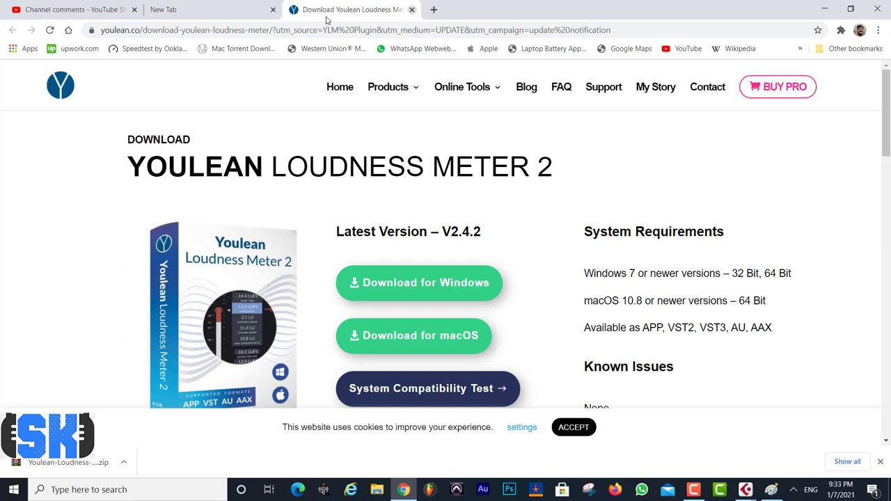
pyautogui.click(67, 30)
pyautogui.click(320, 237)
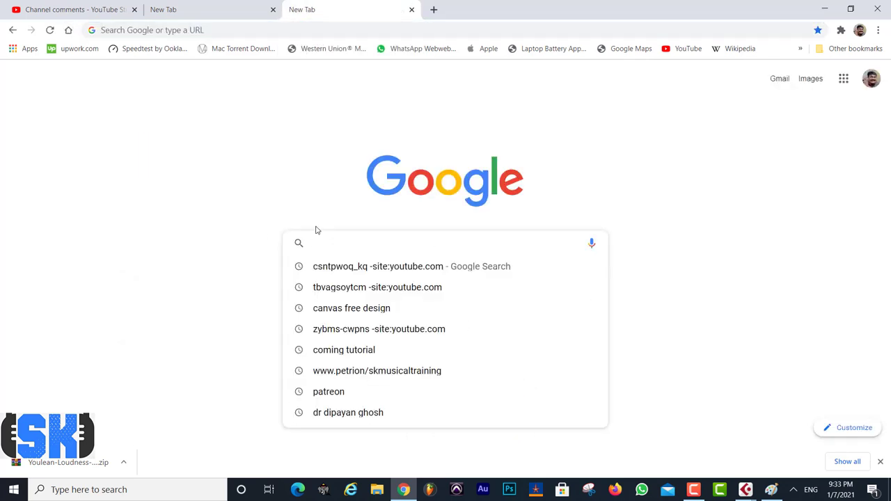
pyautogui.write('guter')
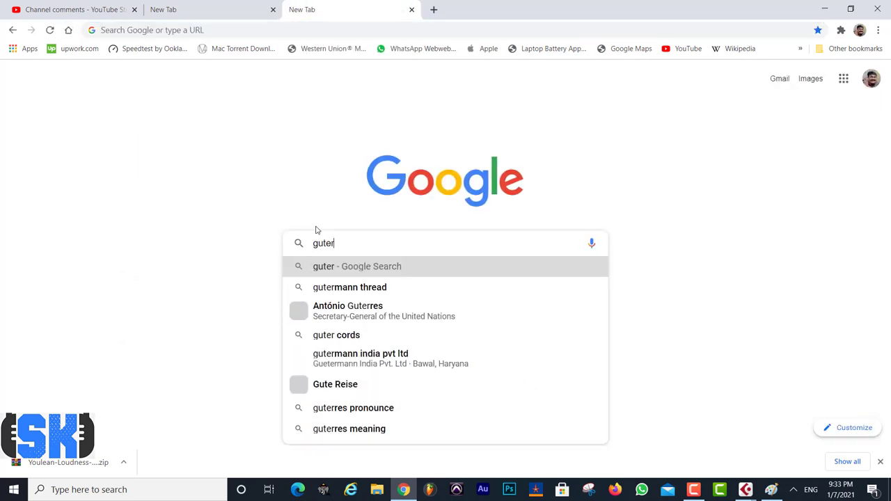
pyautogui.write('rig')
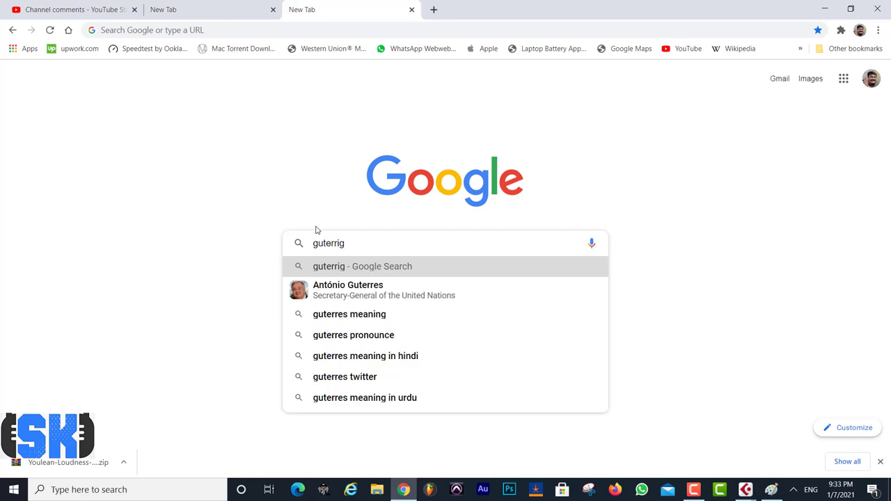
pyautogui.press('BackSpace')
pyautogui.press('BackSpace')
pyautogui.press('BackSpace')
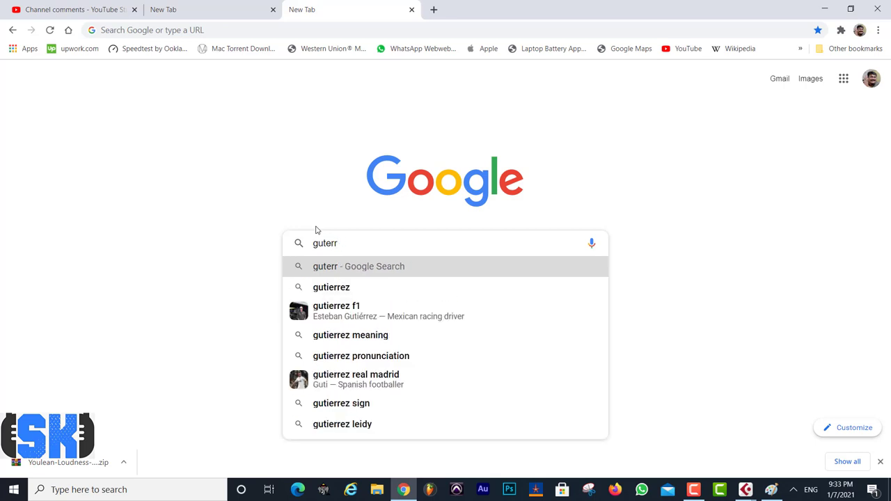
pyautogui.press('BackSpace')
pyautogui.press('BackSpace')
pyautogui.press('BackSpace')
pyautogui.press('BackSpace')
pyautogui.press('BackSpace')
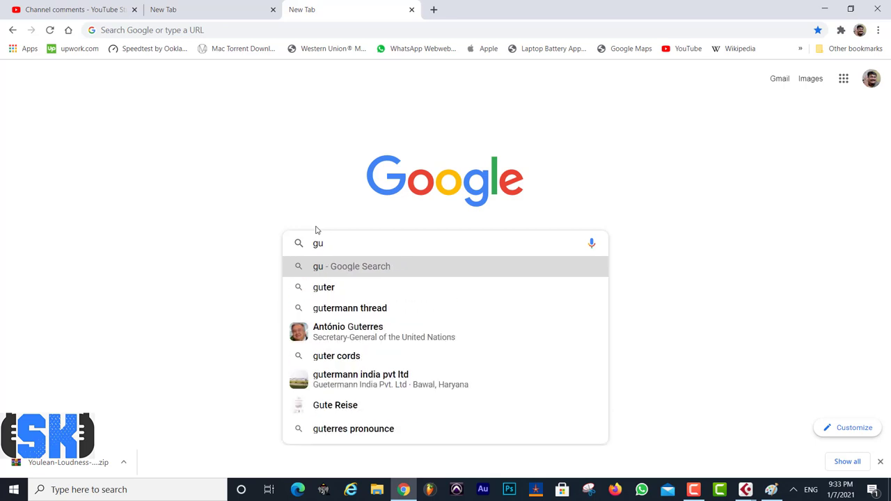
# Search Google for "ni guitar rig".
pyautogui.write('ni gu')
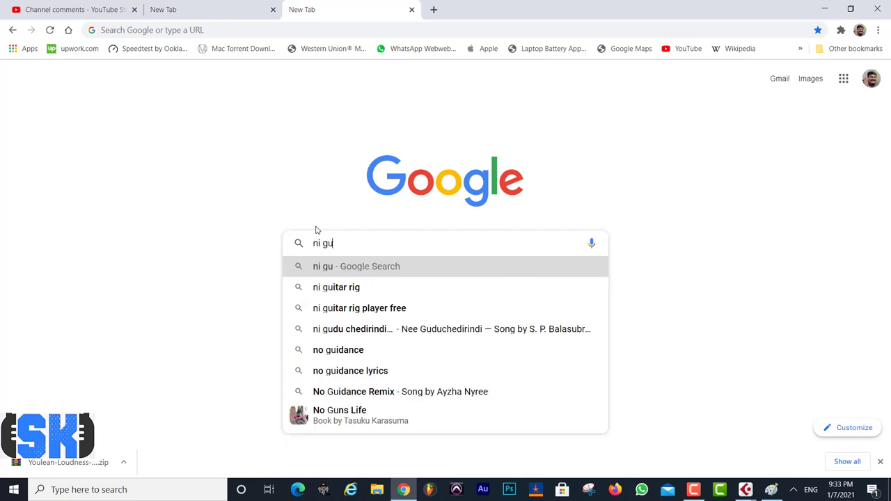
pyautogui.write('iter')
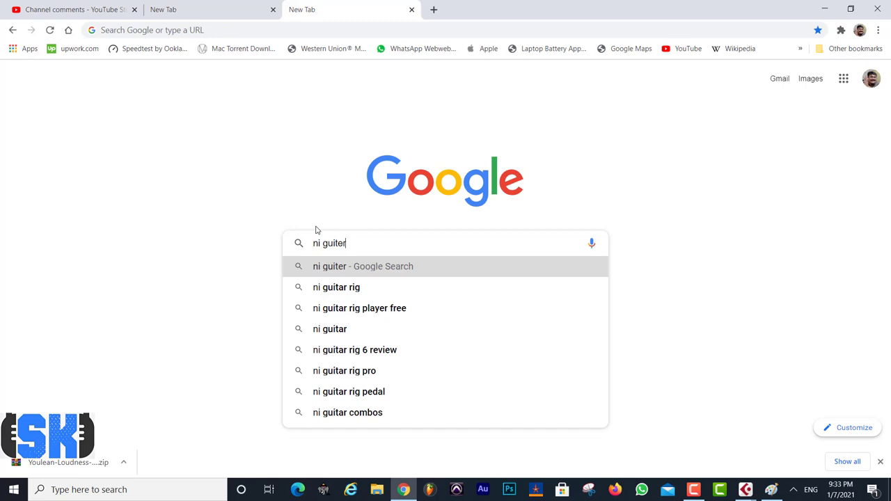
pyautogui.press('Down')
pyautogui.press('Return')
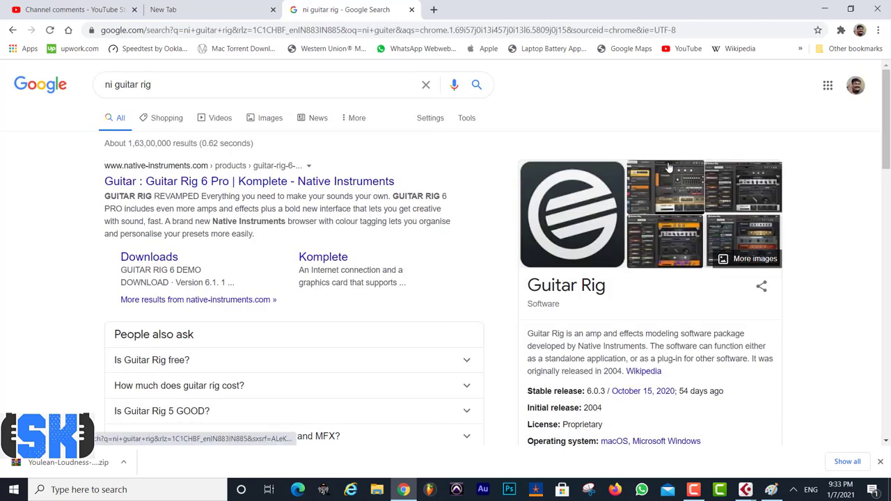
# Open the Guitar Rig image results and preview the Guitar Rig 5 Pro overview and new effects demo pictures.
pyautogui.click(668, 167)
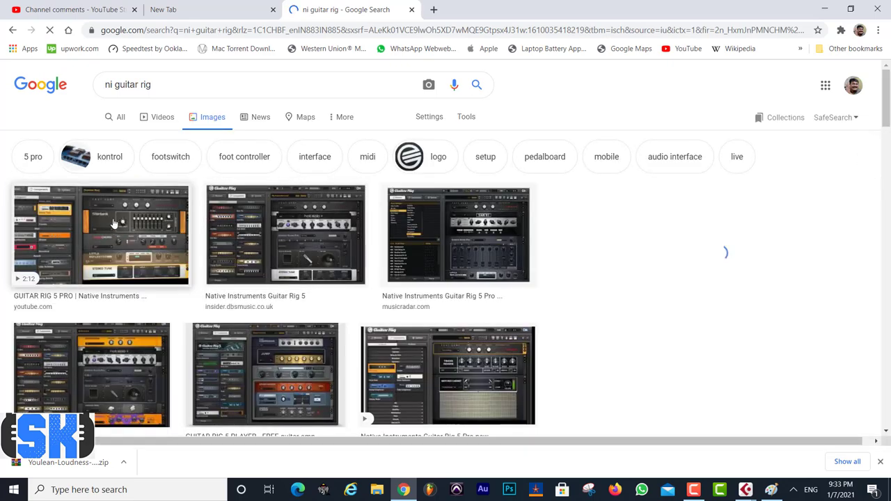
pyautogui.click(103, 249)
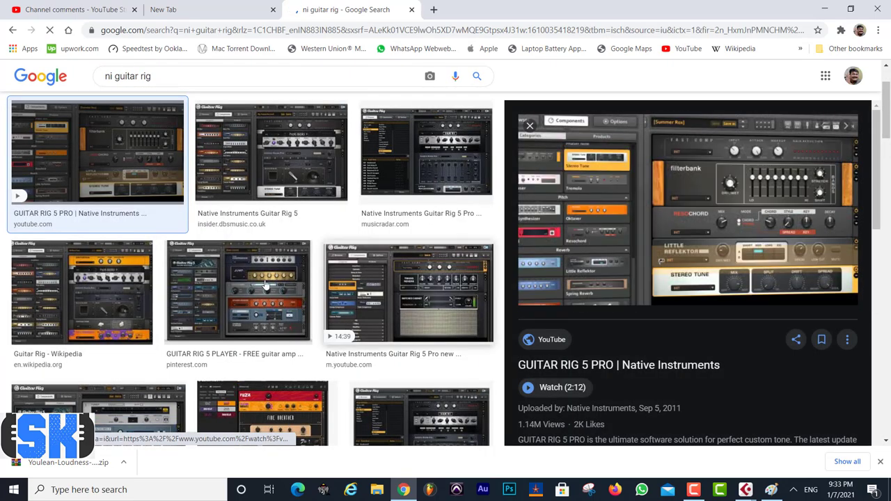
pyautogui.click(411, 295)
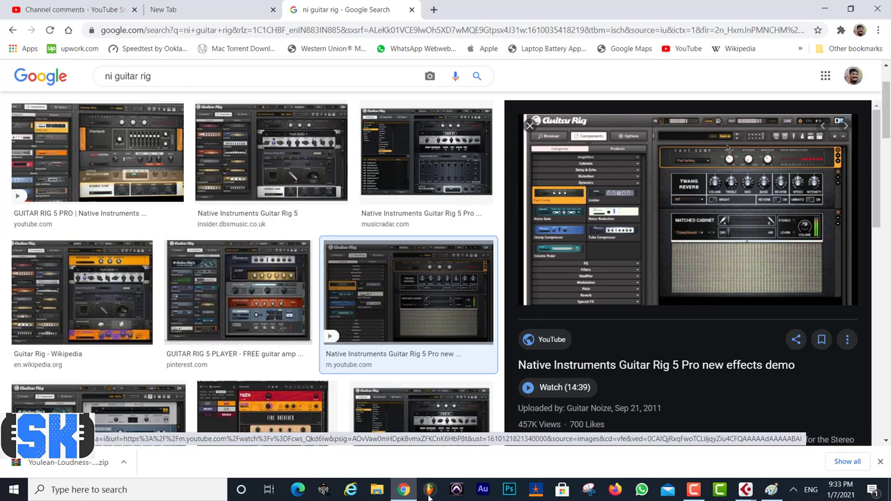
# Switch to Cubase and close the Youlean Loudness Meter 2, the Stereo Out channel settings, and the MixConsole.
pyautogui.moveTo(745, 489)
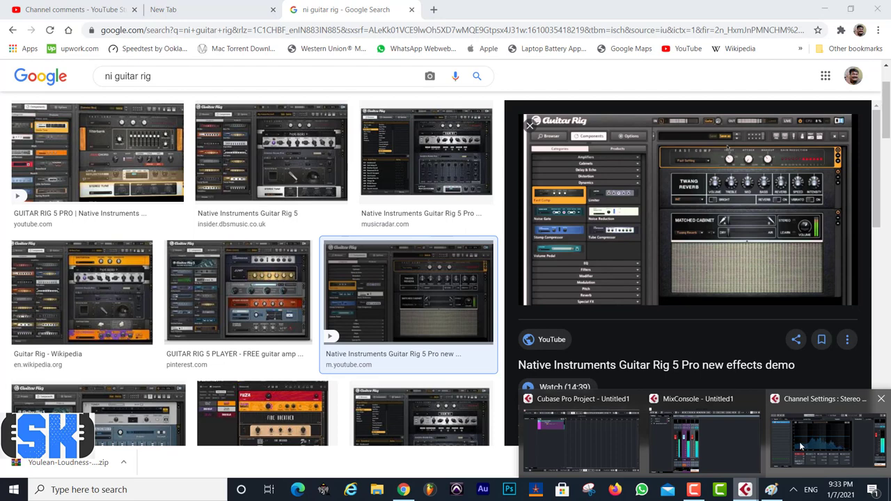
pyautogui.click(748, 448)
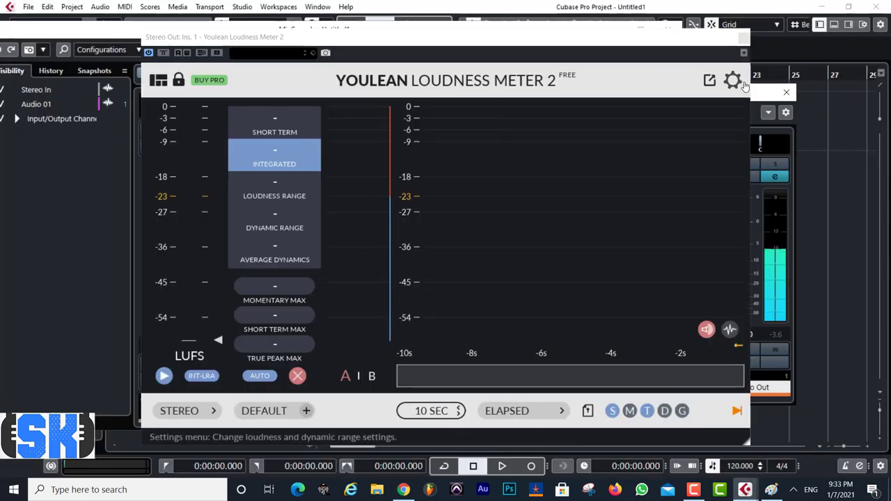
pyautogui.click(744, 38)
pyautogui.click(786, 93)
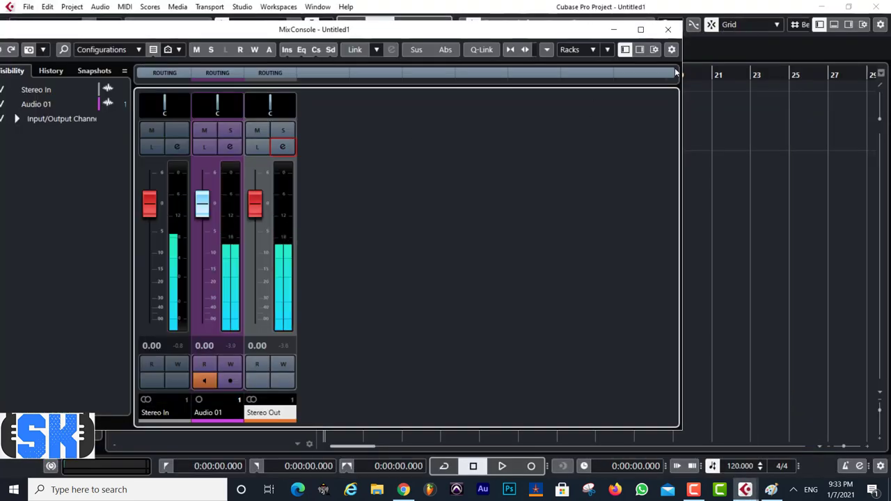
pyautogui.click(667, 29)
# Add a new audio track below Audio 01.
pyautogui.rightClick(200, 183)
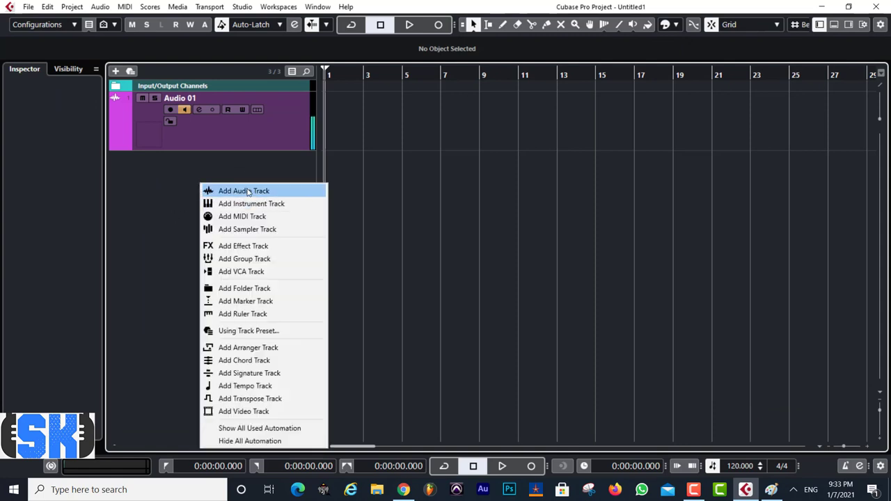
pyautogui.click(247, 191)
pyautogui.click(461, 330)
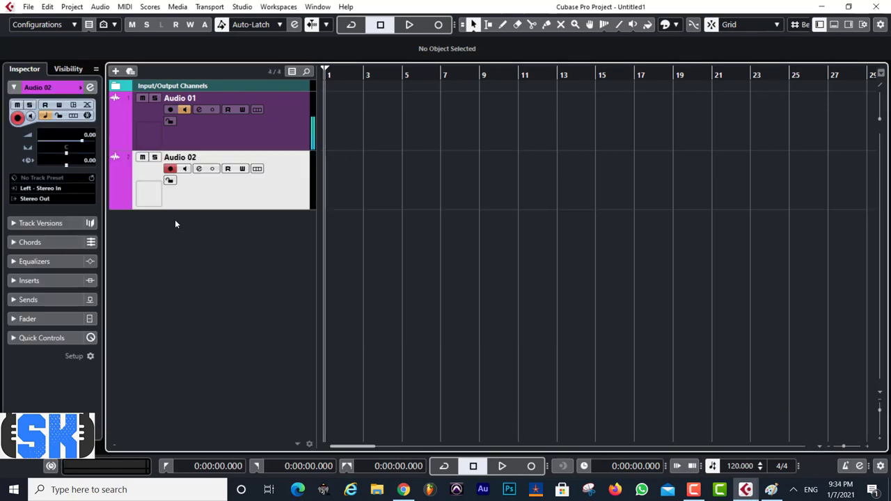
# Open the Audio 02 channel settings, view the list of available insert effects, and close both without inserting anything.
pyautogui.click(198, 169)
pyautogui.click(243, 152)
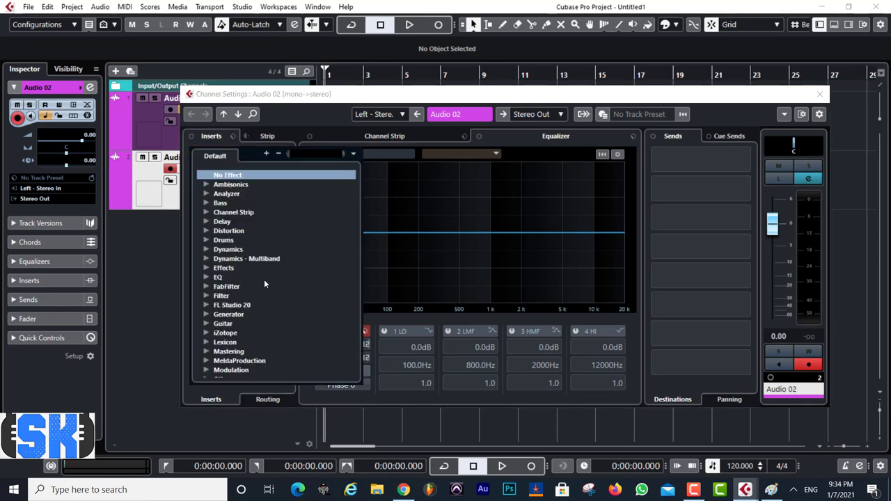
pyautogui.click(319, 119)
pyautogui.click(819, 93)
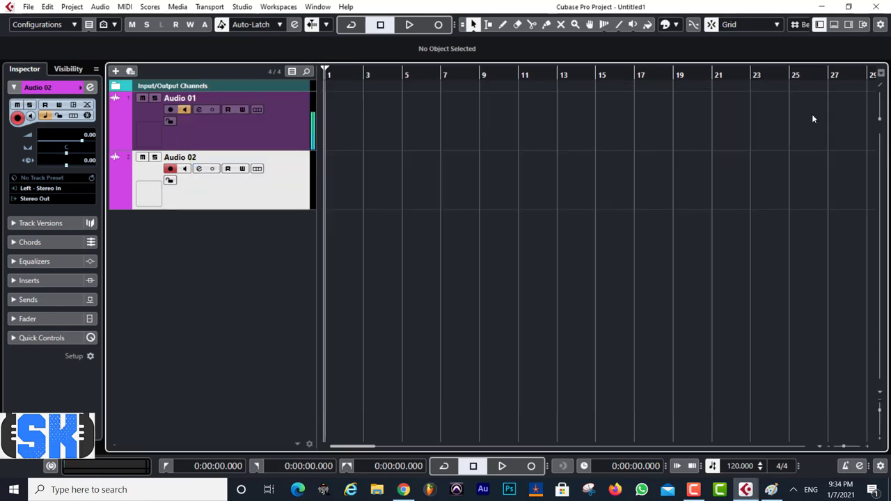
# Switch to Paint and handwrite an X beside the box below G, a circled T and a D with arrows, and a framed SM-57 below the interface.
pyautogui.click(771, 489)
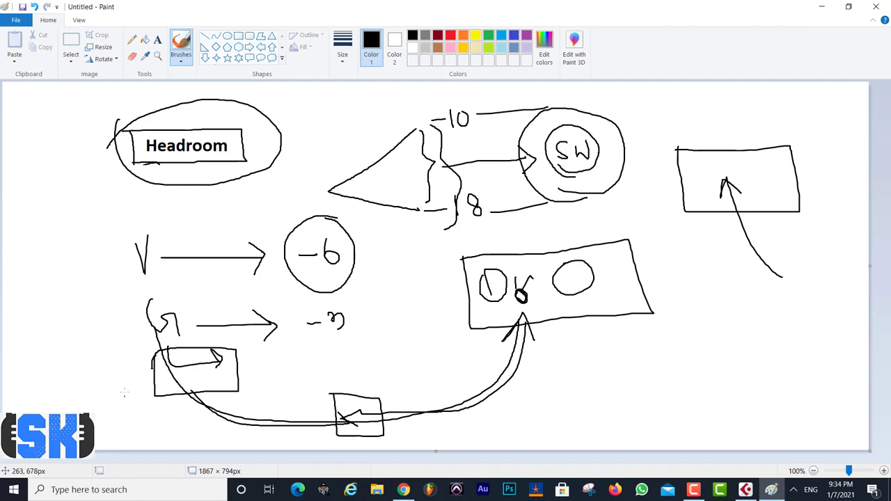
pyautogui.moveTo(139, 372); pyautogui.dragTo(130, 398)
pyautogui.moveTo(76, 202)
pyautogui.mouseDown()
pyautogui.moveTo(116, 193)
pyautogui.moveTo(99, 229)
pyautogui.mouseUp()
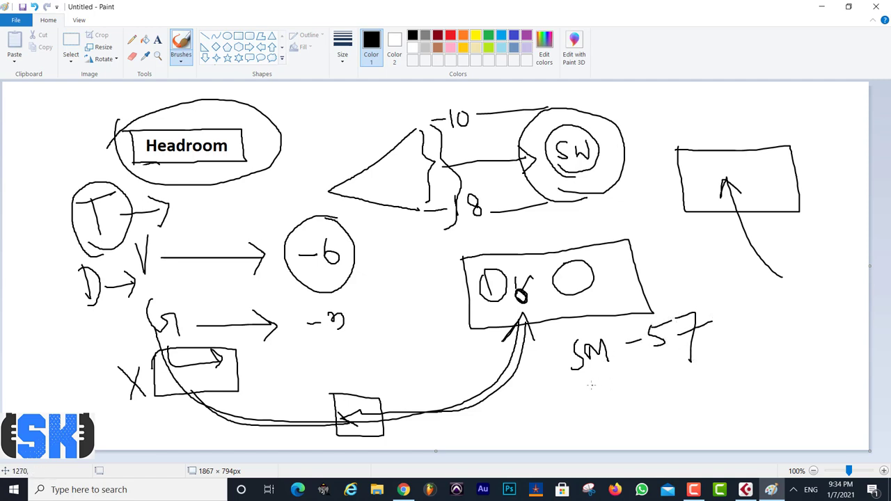
pyautogui.moveTo(573, 382); pyautogui.dragTo(699, 364)
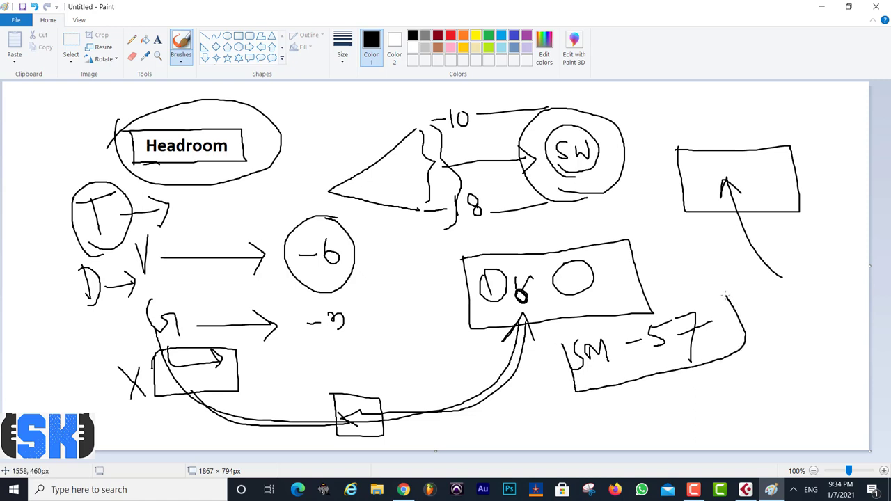
pyautogui.moveTo(727, 296); pyautogui.dragTo(559, 334)
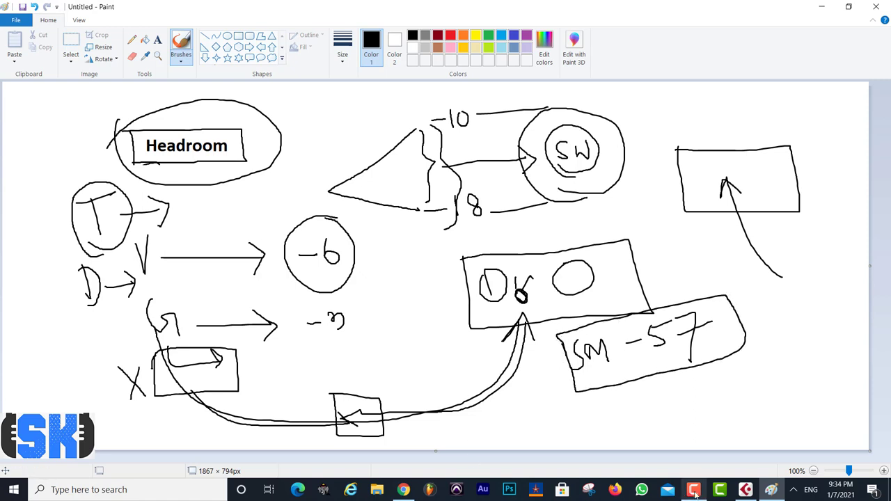
# Switch to Cubase, open the Audio 01 channel settings, and view its channel strip and equalizer sections.
pyautogui.click(746, 487)
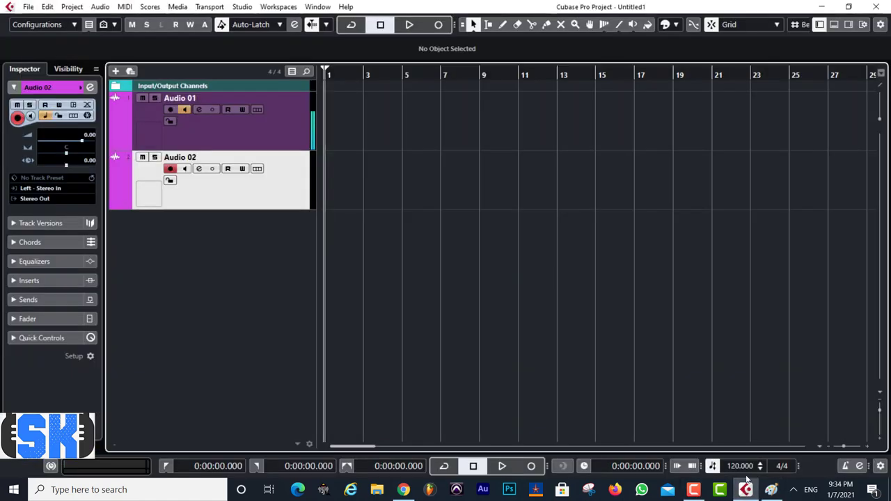
pyautogui.click(199, 109)
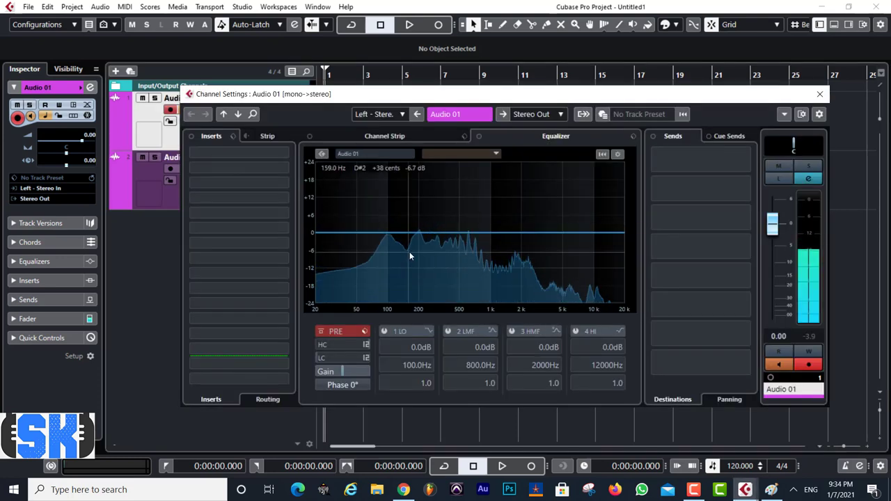
pyautogui.click(383, 138)
pyautogui.click(546, 135)
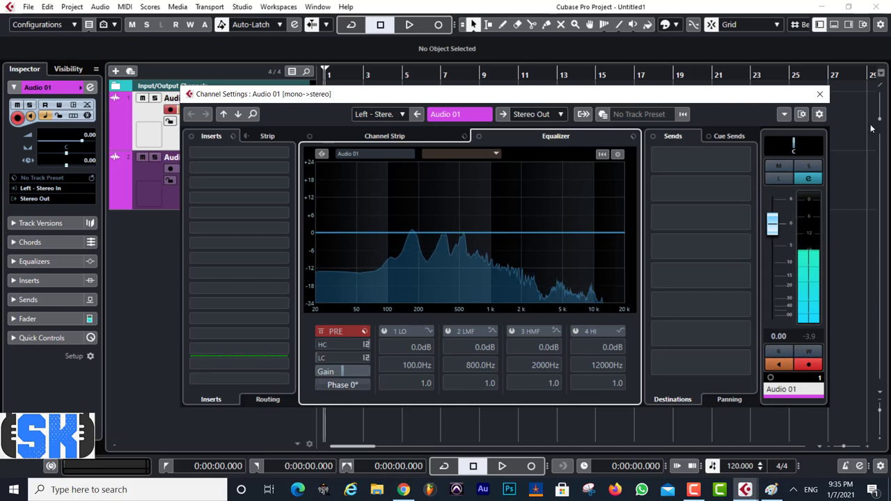
# Close the Audio 01 channel settings and add an audio track with Stereo configuration below Audio 02.
pyautogui.click(819, 93)
pyautogui.click(234, 200)
pyautogui.rightClick(226, 259)
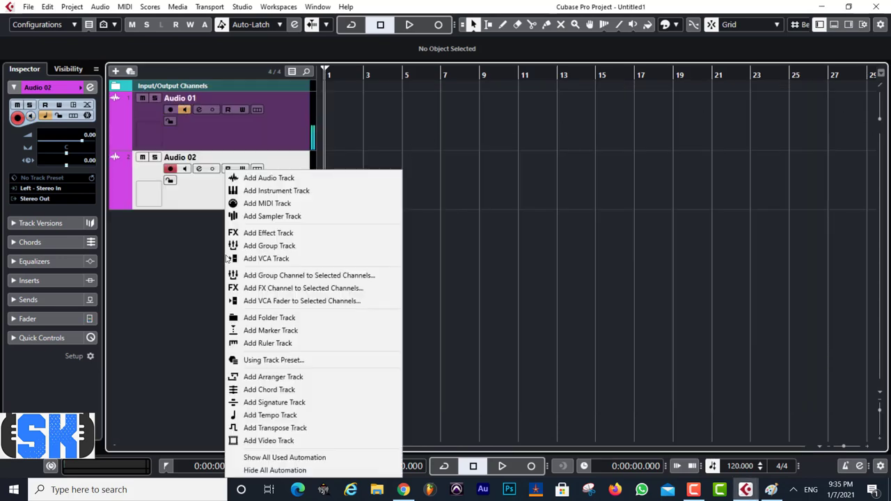
pyautogui.click(339, 178)
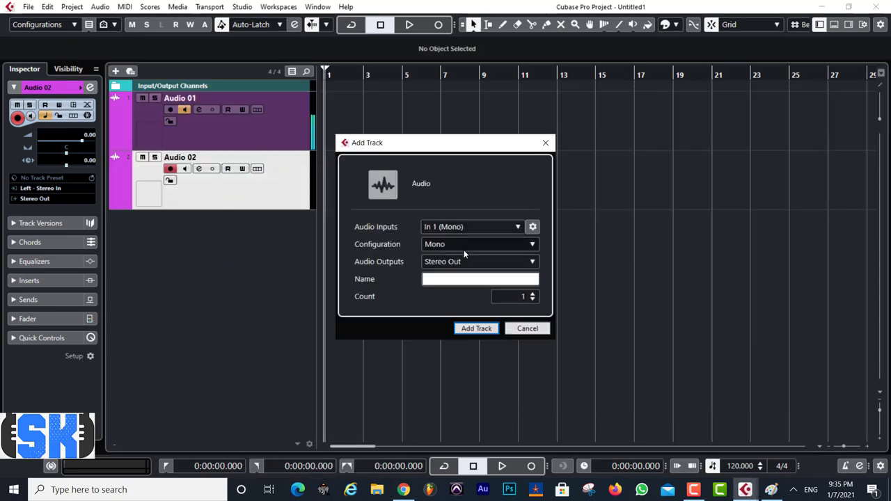
pyautogui.click(464, 245)
pyautogui.click(452, 273)
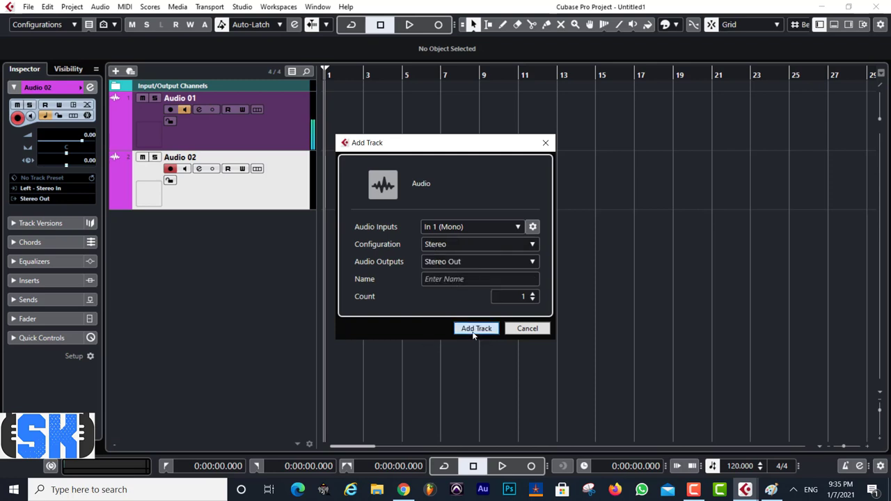
pyautogui.click(476, 329)
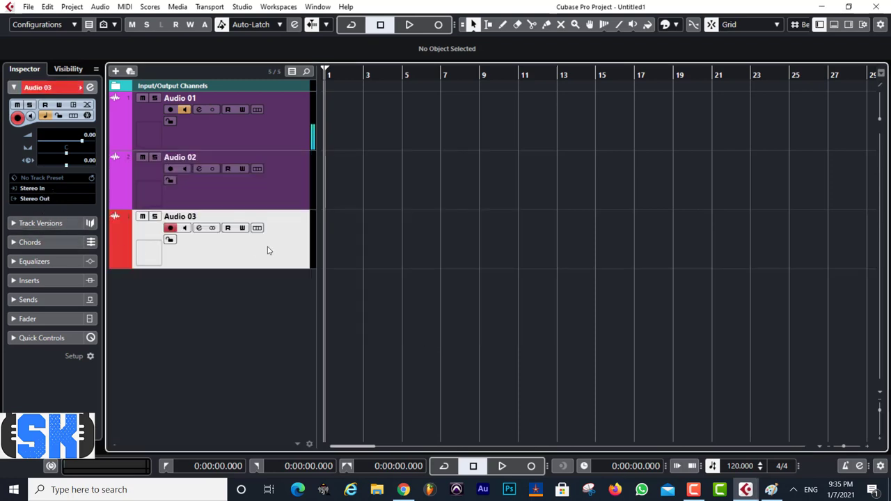
# Switch to Paint and erase all the sketches except the framed Headroom heading.
pyautogui.click(771, 490)
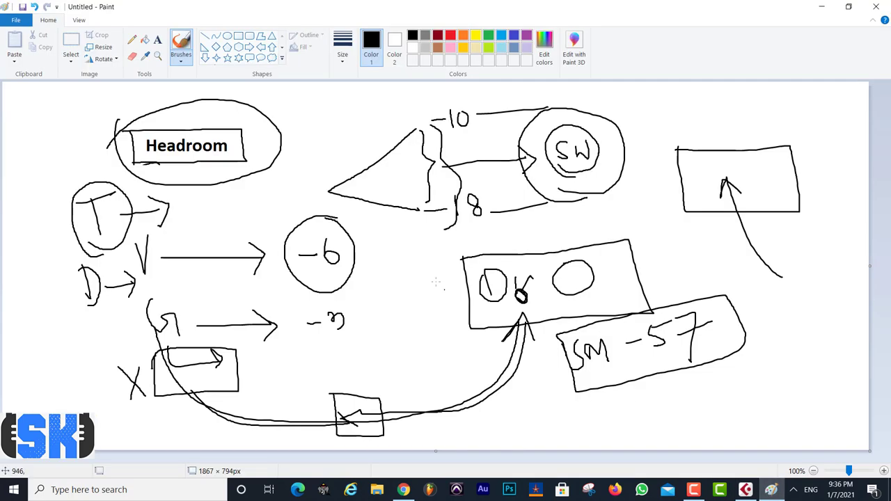
pyautogui.click(71, 42)
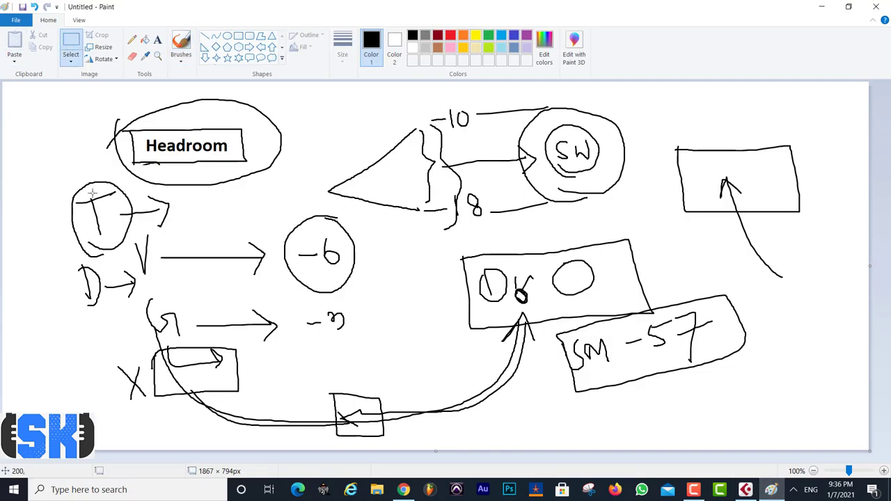
pyautogui.moveTo(105, 255)
pyautogui.mouseDown()
pyautogui.moveTo(493, 398)
pyautogui.moveTo(800, 435)
pyautogui.mouseUp()
pyautogui.press('Delete')
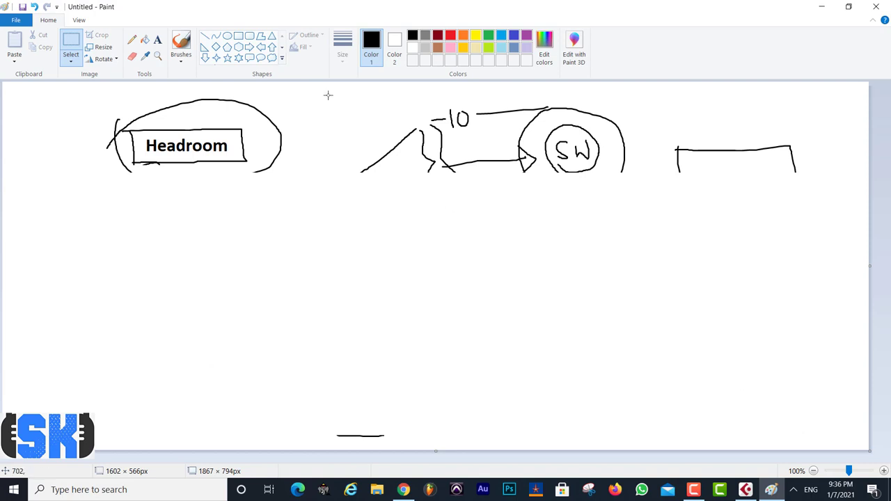
pyautogui.moveTo(328, 95); pyautogui.dragTo(816, 198)
pyautogui.press('Delete')
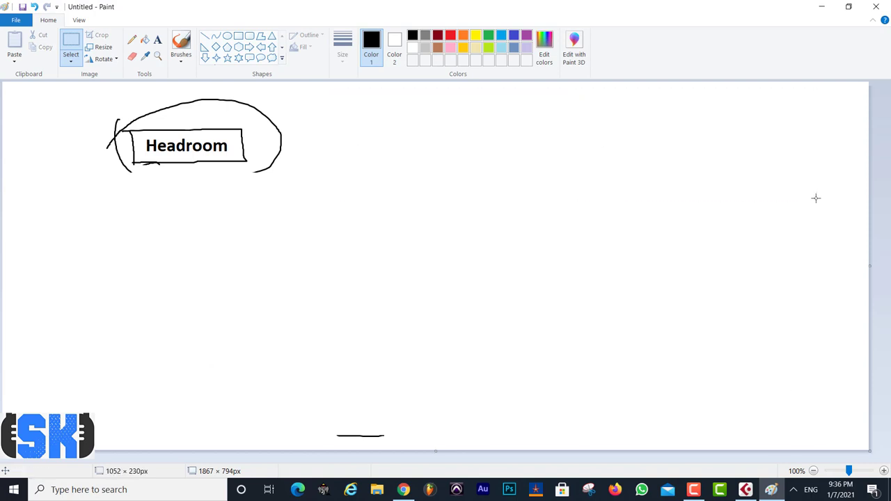
pyautogui.moveTo(325, 408); pyautogui.dragTo(405, 443)
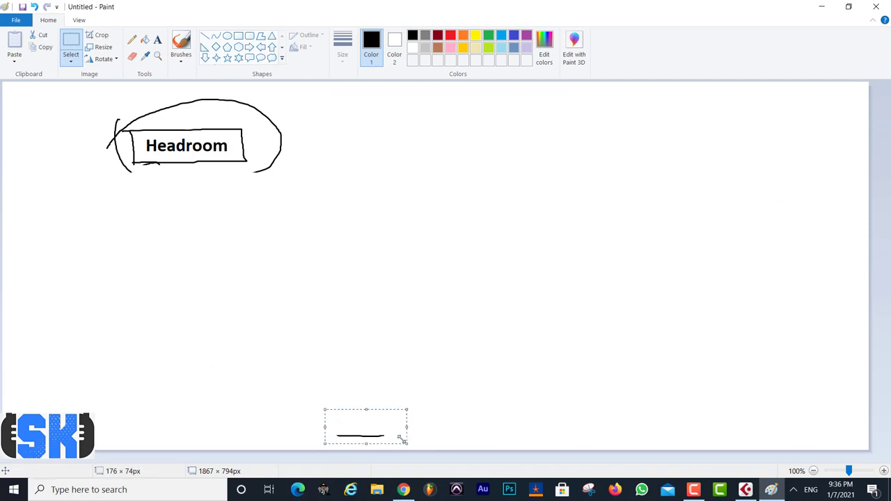
pyautogui.press('Delete')
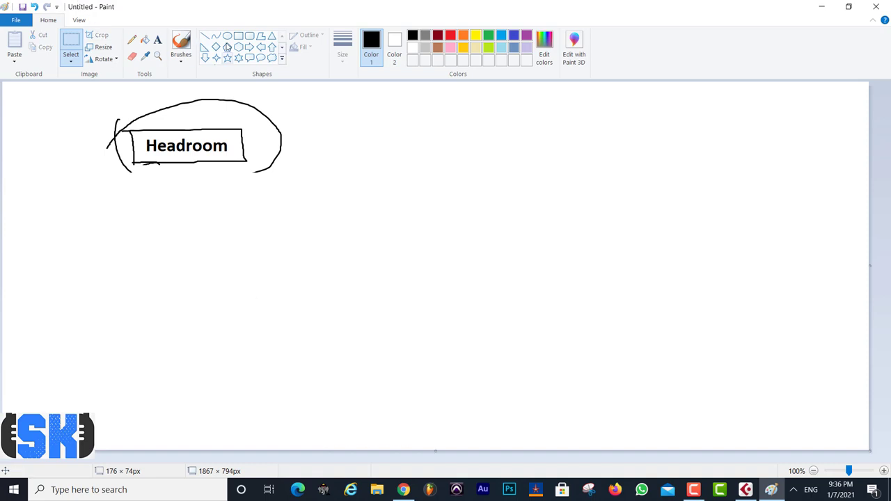
# Draw a large and a smaller circle side by side, each with an upward arrow below it, and label them 58 and 57.
pyautogui.click(228, 36)
pyautogui.moveTo(401, 180); pyautogui.dragTo(487, 269)
pyautogui.moveTo(543, 191); pyautogui.dragTo(599, 252)
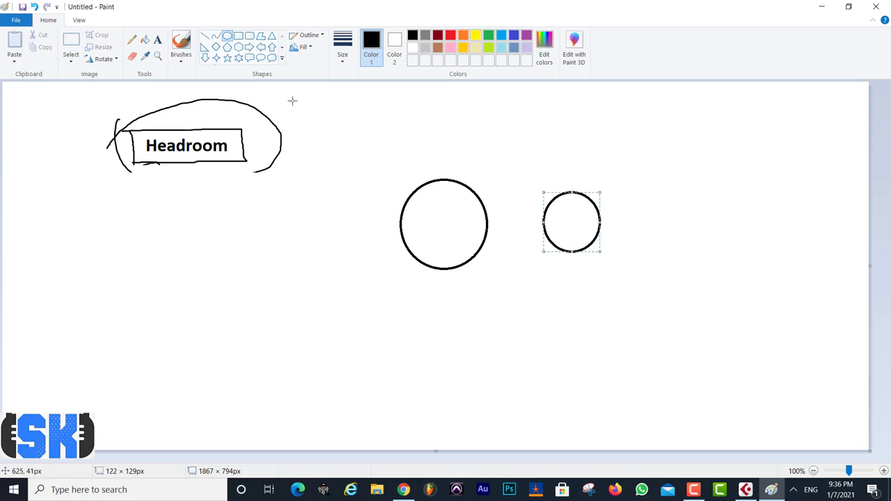
pyautogui.click(181, 43)
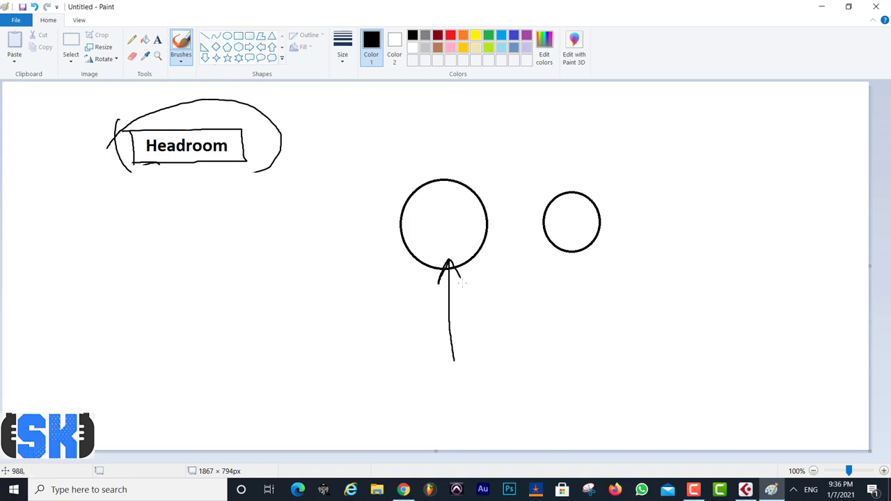
pyautogui.moveTo(575, 265)
pyautogui.mouseDown()
pyautogui.moveTo(567, 287)
pyautogui.moveTo(591, 277)
pyautogui.mouseUp()
pyautogui.moveTo(598, 246); pyautogui.dragTo(593, 262)
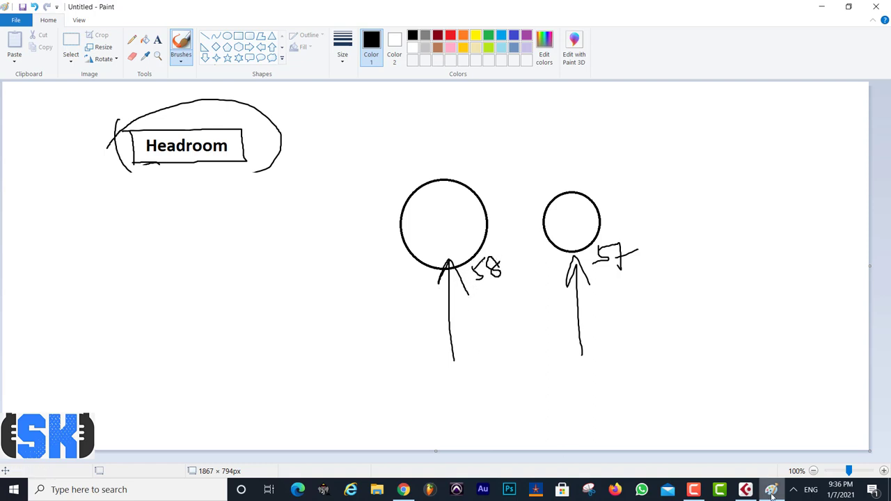
# Sketch an interface box with two round inputs below the Headroom heading and connect them with curved cables to the 58 and 57 circles.
pyautogui.click(745, 490)
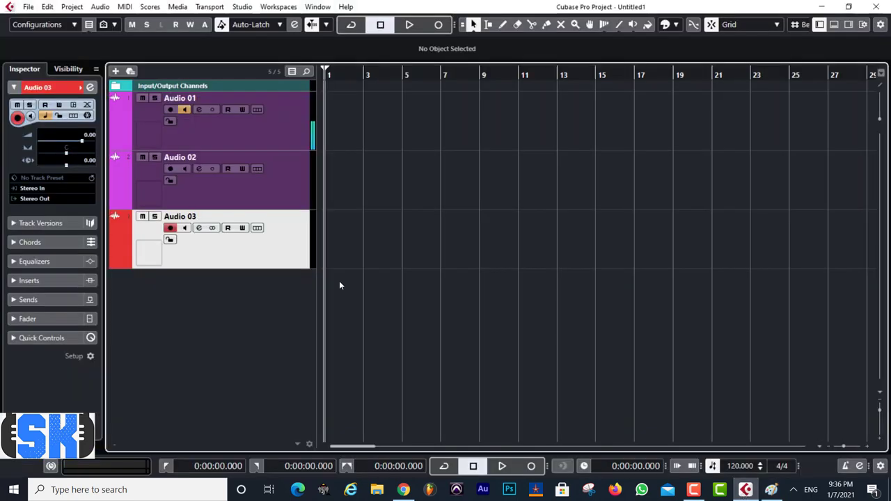
pyautogui.click(771, 490)
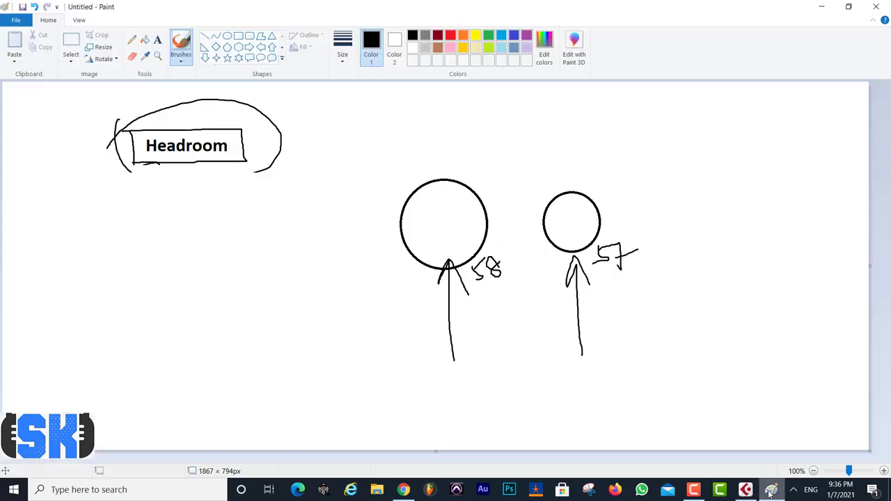
pyautogui.moveTo(82, 293)
pyautogui.mouseDown()
pyautogui.moveTo(241, 358)
pyautogui.moveTo(295, 353)
pyautogui.moveTo(123, 224)
pyautogui.moveTo(84, 228)
pyautogui.mouseUp()
pyautogui.moveTo(115, 278)
pyautogui.mouseDown()
pyautogui.moveTo(111, 320)
pyautogui.moveTo(116, 272)
pyautogui.mouseUp()
pyautogui.moveTo(212, 269)
pyautogui.mouseDown()
pyautogui.moveTo(262, 312)
pyautogui.moveTo(237, 269)
pyautogui.mouseUp()
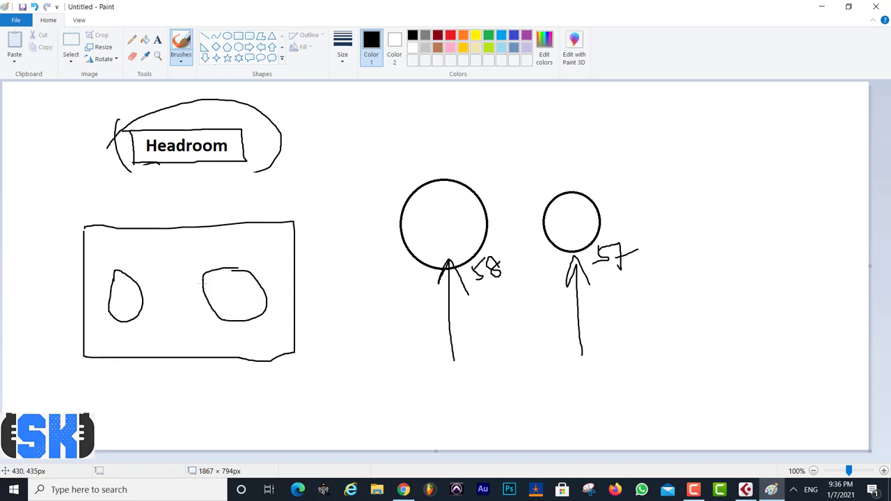
pyautogui.moveTo(122, 322)
pyautogui.mouseDown()
pyautogui.moveTo(311, 399)
pyautogui.moveTo(424, 271)
pyautogui.mouseUp()
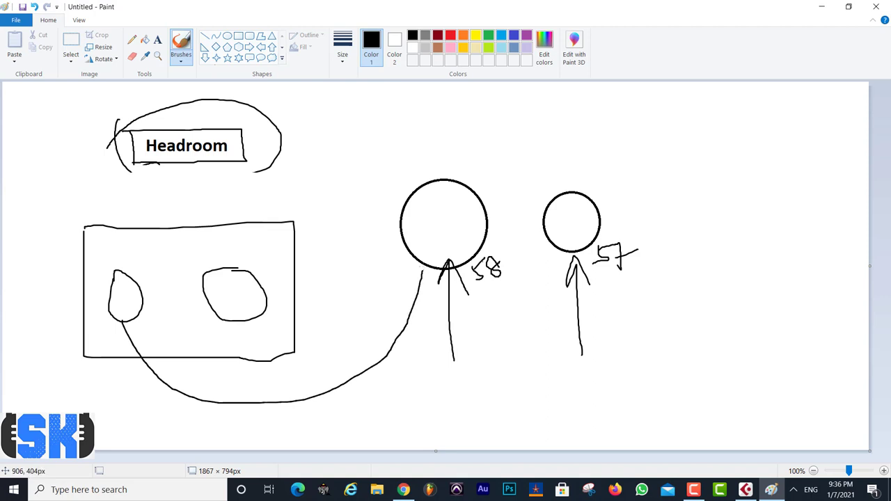
pyautogui.moveTo(240, 312)
pyautogui.mouseDown()
pyautogui.moveTo(437, 362)
pyautogui.moveTo(561, 280)
pyautogui.moveTo(572, 259)
pyautogui.mouseUp()
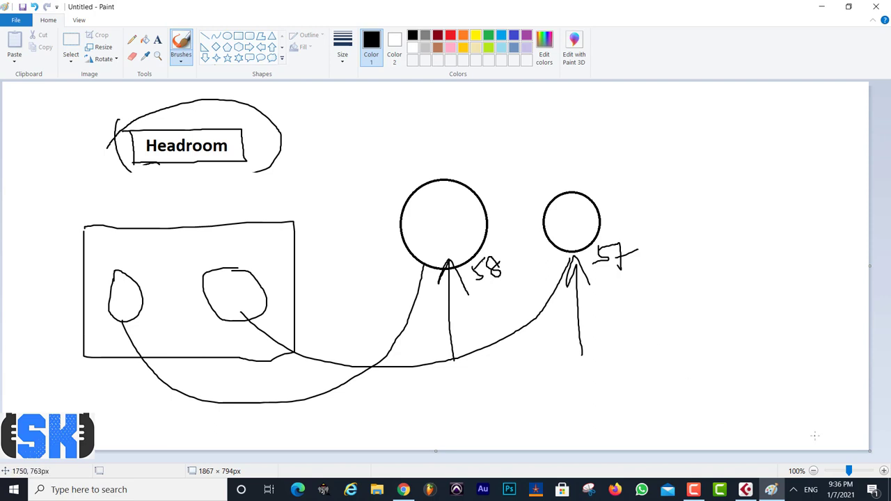
# Switch to Cubase and remove the Audio 03 track.
pyautogui.click(820, 7)
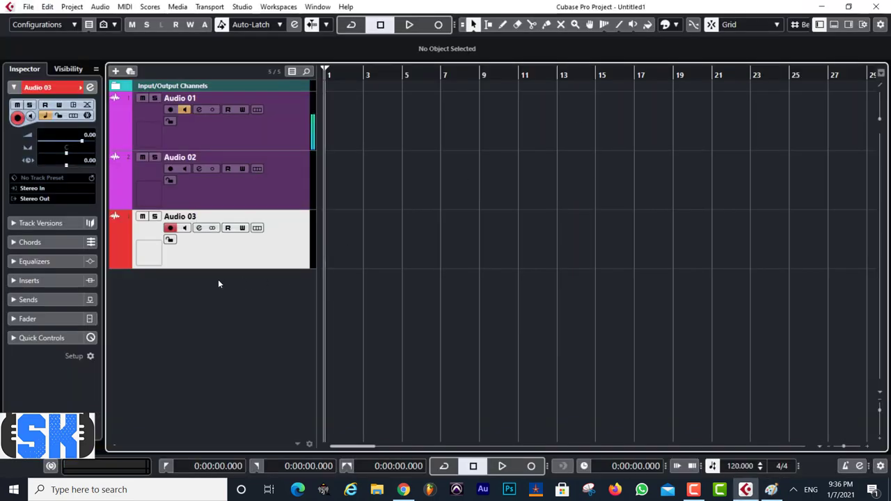
pyautogui.rightClick(216, 254)
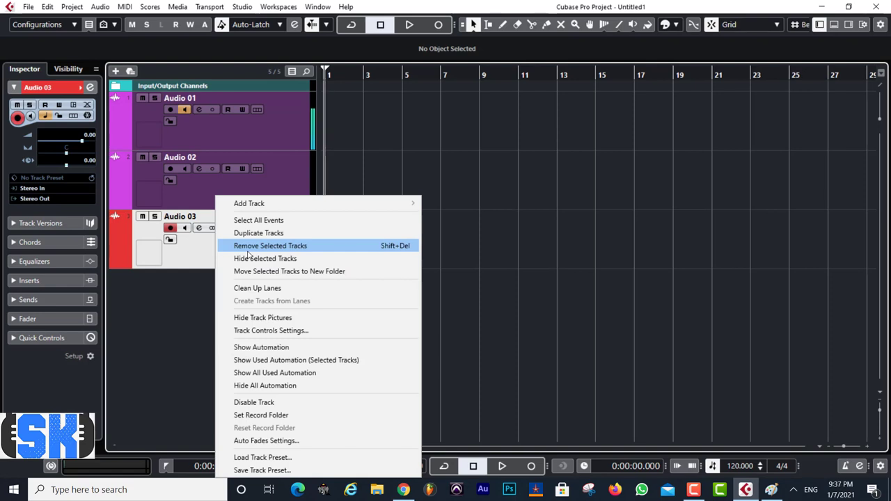
pyautogui.click(249, 250)
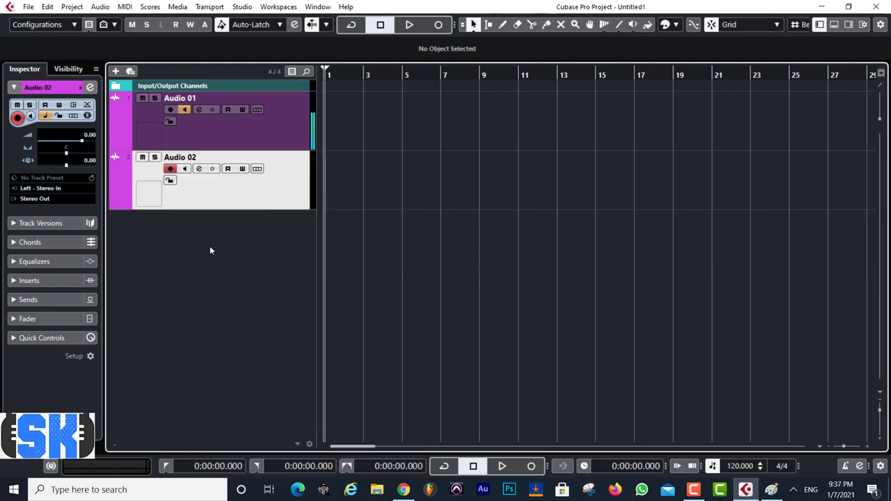
# Compare the input routing of Audio 01 and Audio 02, viewing the input buses available for Audio 02 without changing the selection.
pyautogui.click(215, 135)
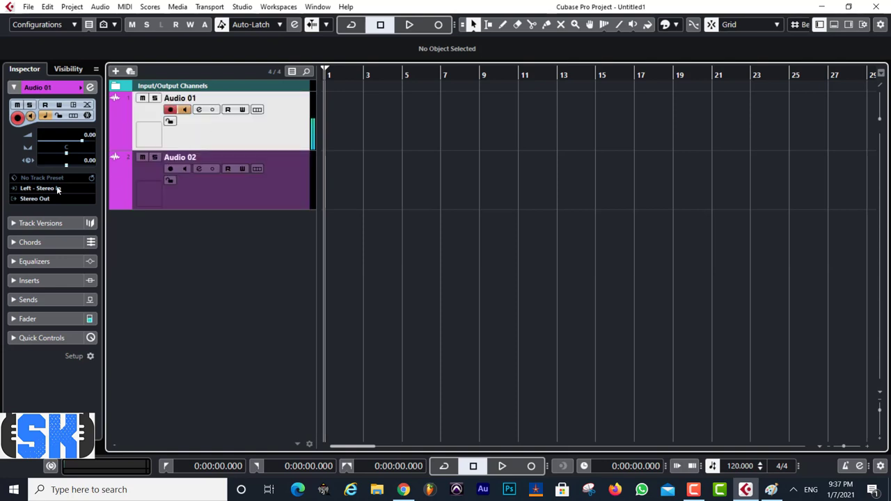
pyautogui.click(231, 188)
pyautogui.click(49, 188)
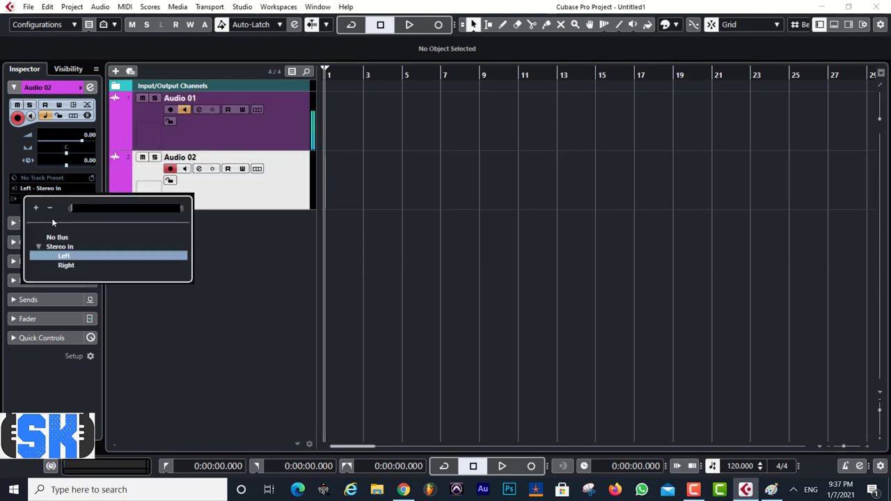
pyautogui.click(287, 237)
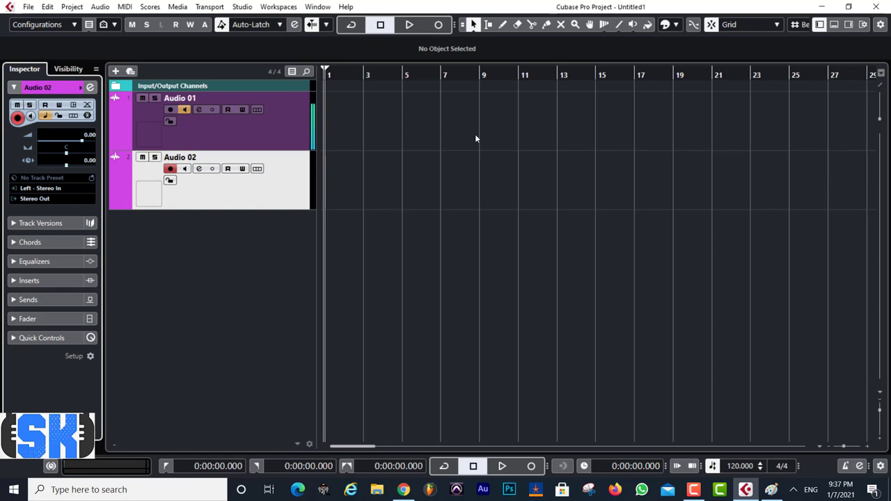
# Review the microphone sketch in Paint, switch back to Cubase, and inspect the Audio 01 channel settings before closing them.
pyautogui.click(770, 492)
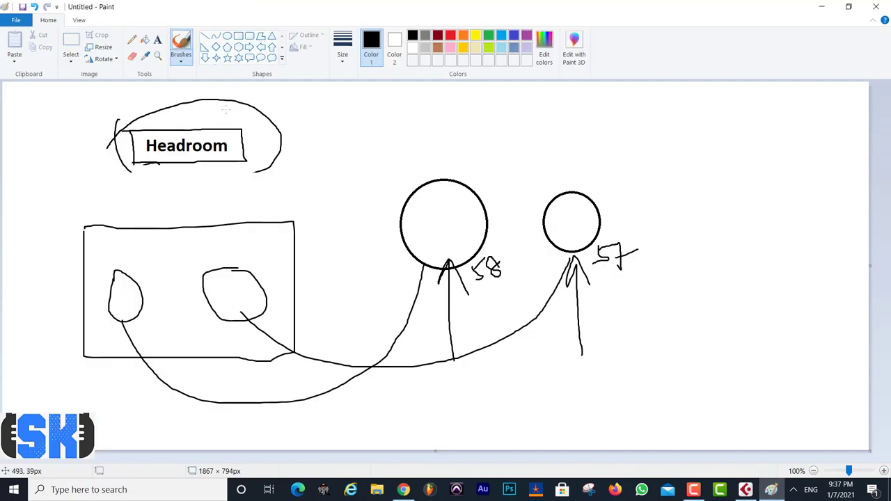
pyautogui.click(822, 6)
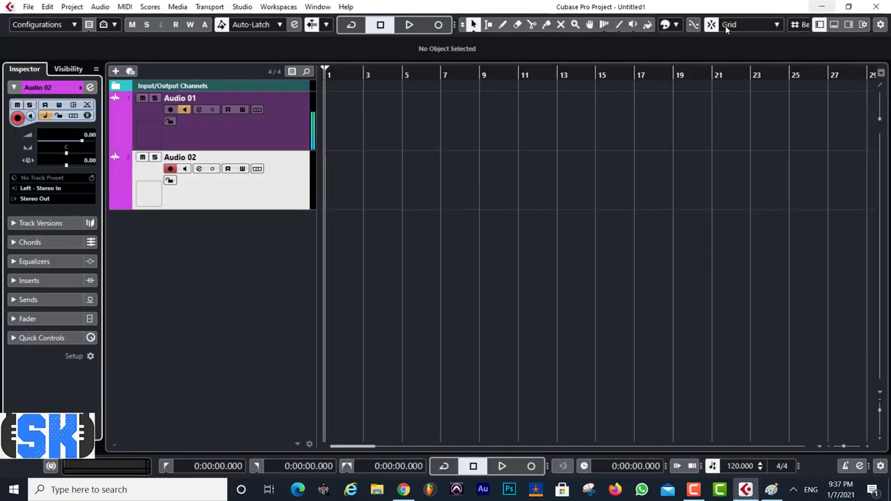
pyautogui.click(201, 130)
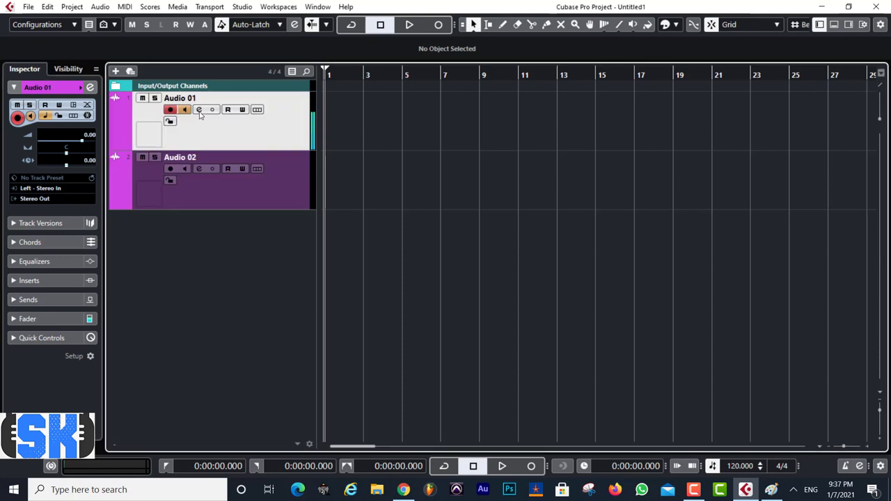
pyautogui.click(198, 109)
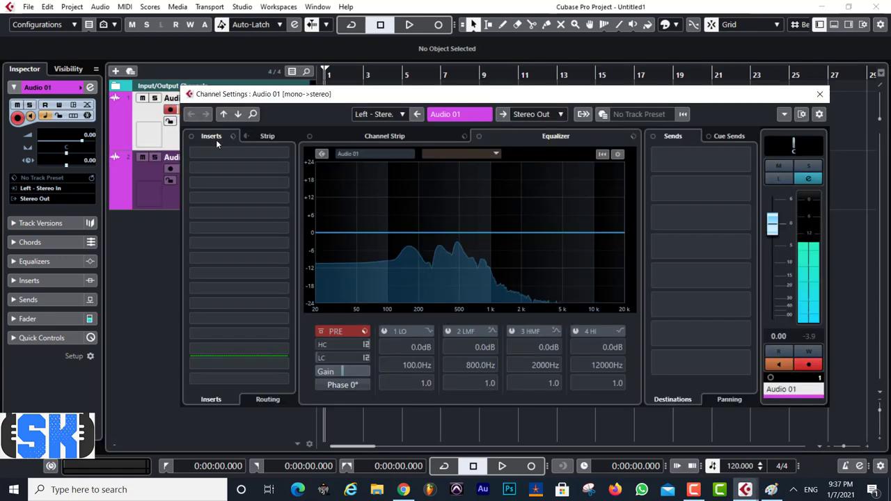
pyautogui.click(820, 94)
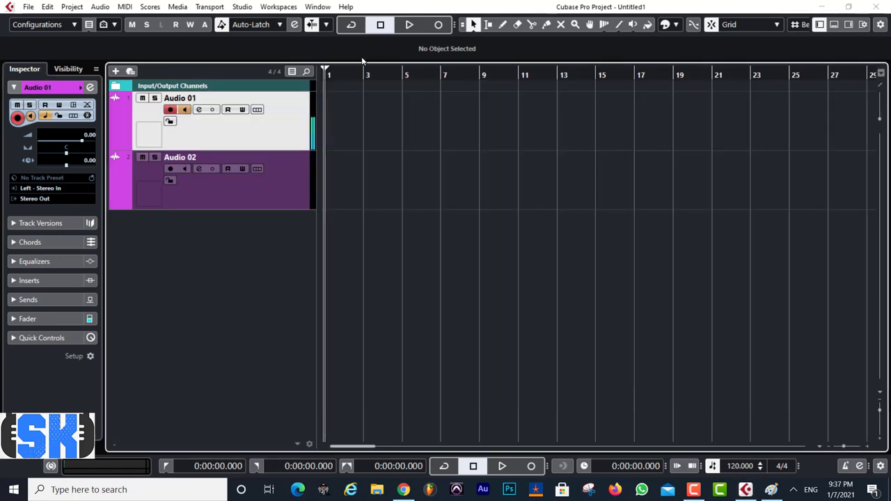
# Record a take of about 5.8 seconds on Audio 01 and turn off the track's monitoring.
pyautogui.click(436, 26)
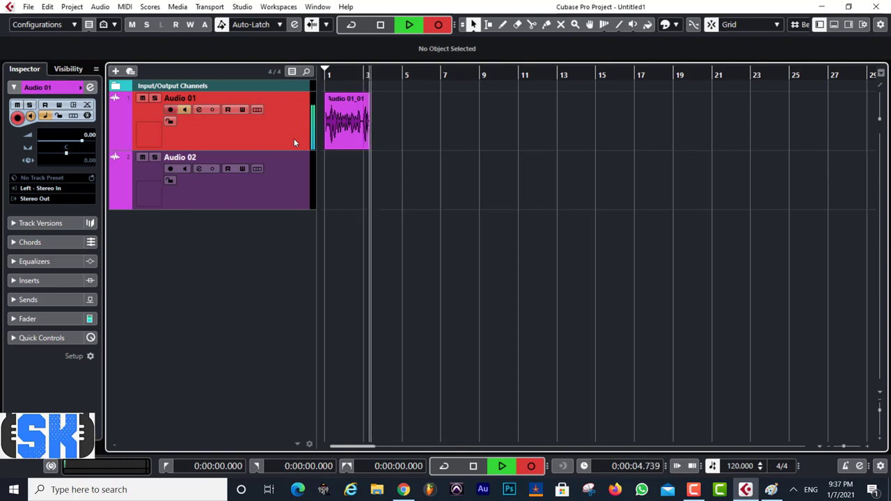
pyautogui.press('space')
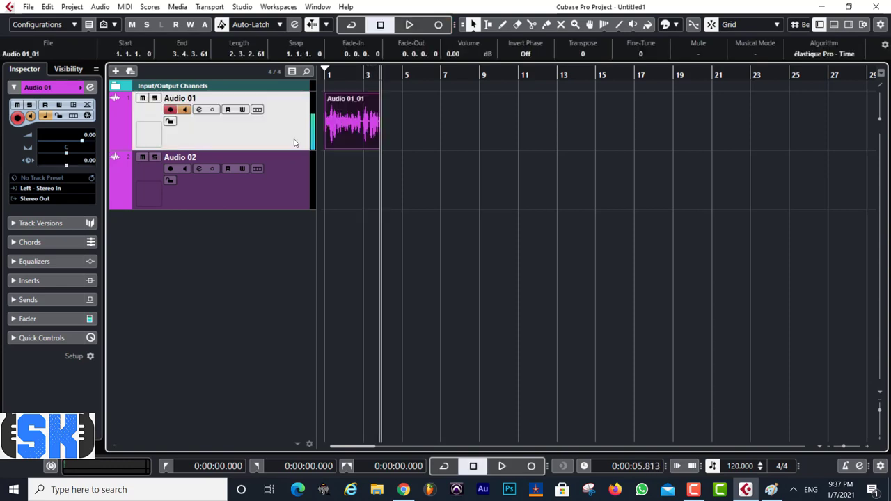
pyautogui.click(185, 110)
# Make the Audio 01 track taller and range-select the silent gap in its recording from 2.4.1.70 to 2.4.4.108, with snap off.
pyautogui.moveTo(243, 149); pyautogui.dragTo(243, 174)
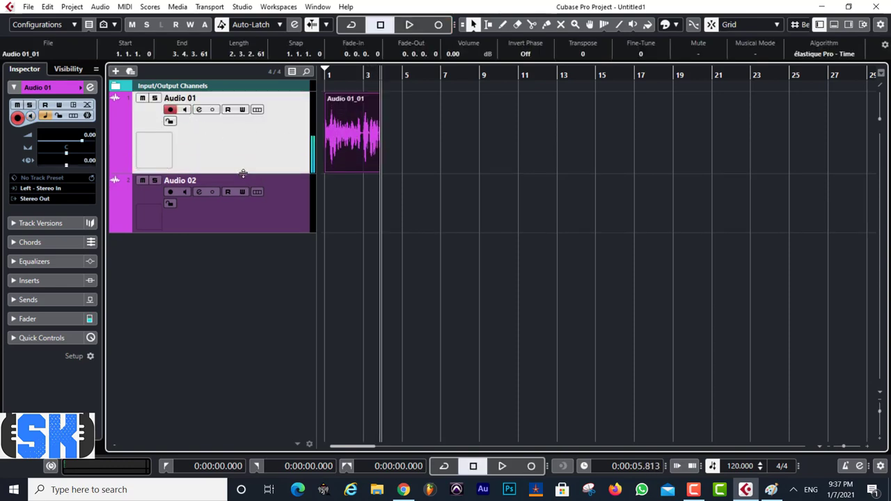
pyautogui.moveTo(339, 73); pyautogui.dragTo(319, 110)
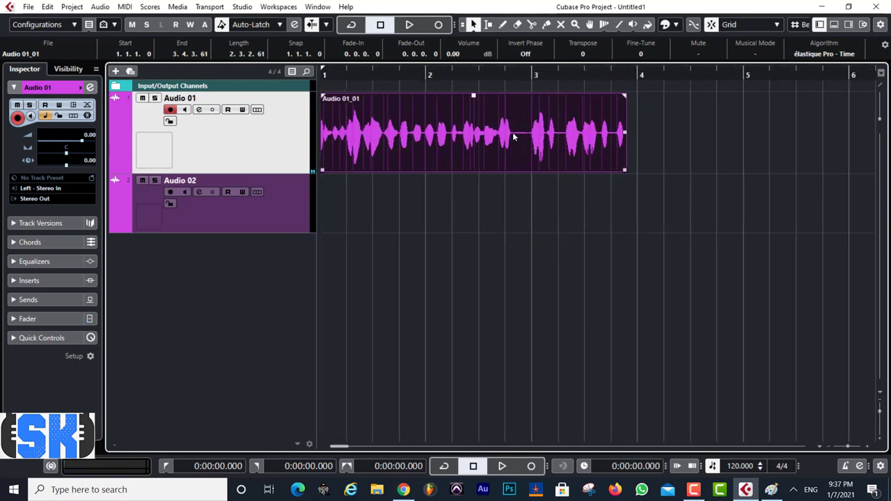
pyautogui.click(488, 24)
pyautogui.moveTo(519, 74); pyautogui.dragTo(521, 160)
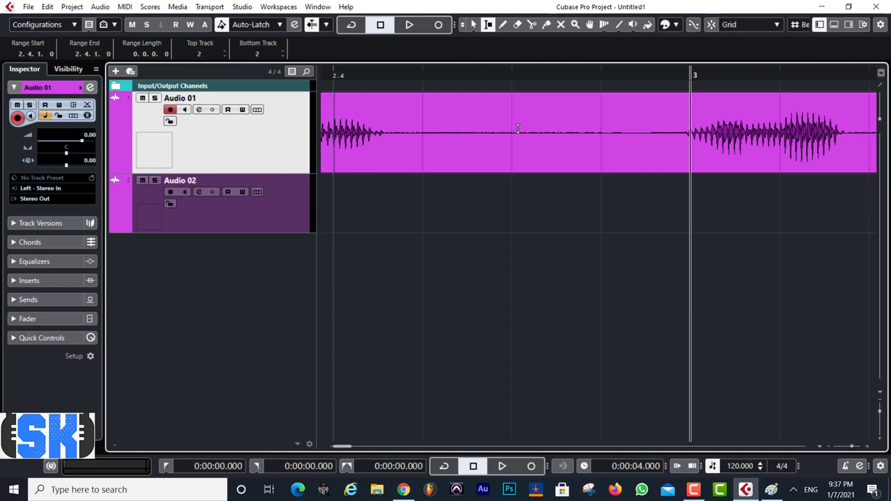
pyautogui.moveTo(385, 136); pyautogui.dragTo(682, 139)
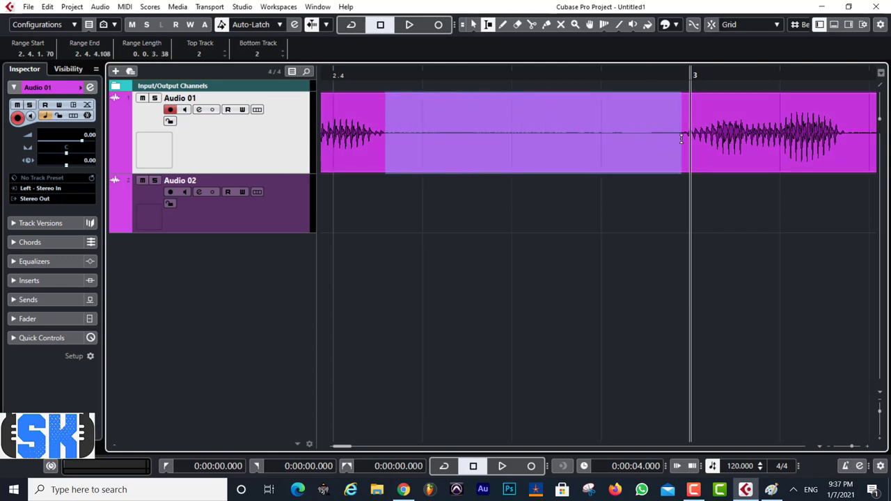
# Apply the Silence process to the selected gap in the Audio 01 recording.
pyautogui.rightClick(491, 161)
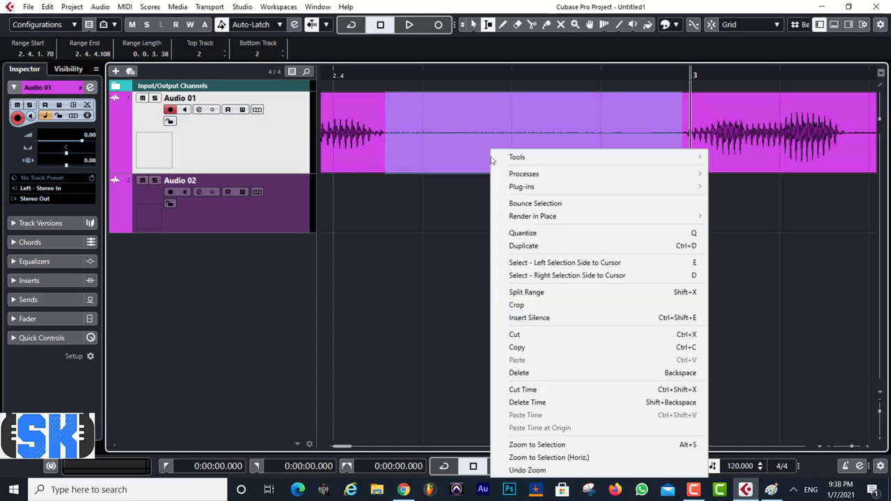
pyautogui.moveTo(639, 172)
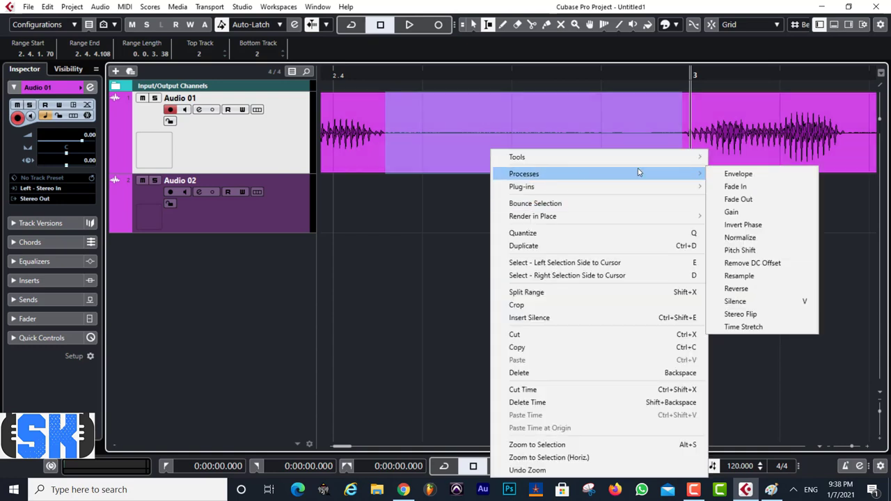
pyautogui.click(744, 305)
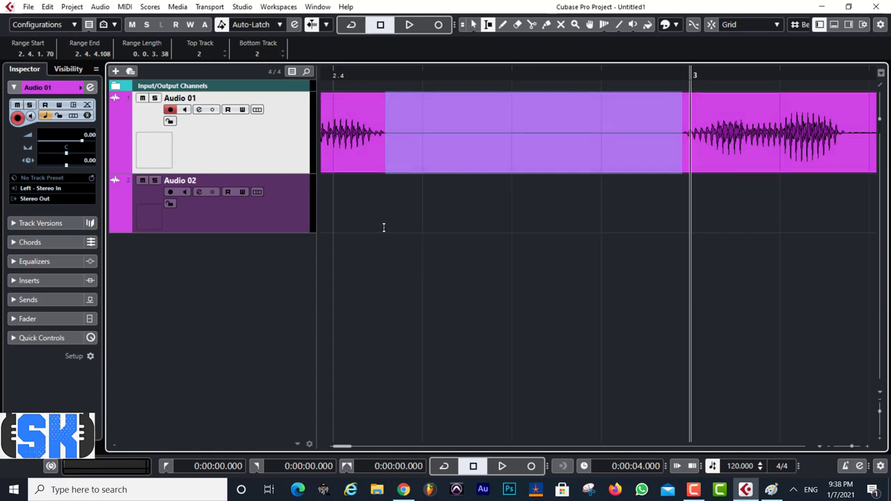
# Examine the phrase that follows the silenced gap, compare it with the whole Audio 01 recording, and clear the range selection.
pyautogui.moveTo(797, 136); pyautogui.dragTo(684, 139)
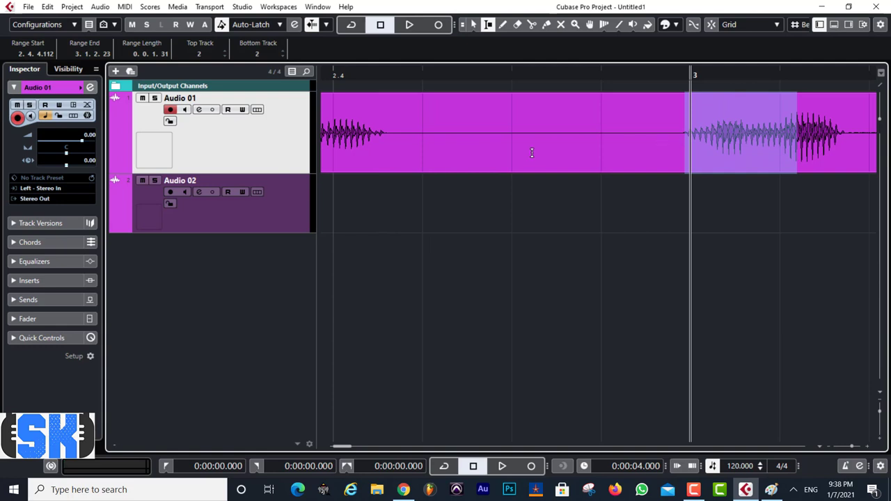
pyautogui.press('h')
pyautogui.press('h')
pyautogui.press('g')
pyautogui.press('g')
pyautogui.press('g')
pyautogui.press('g')
pyautogui.press('g')
pyautogui.press('g')
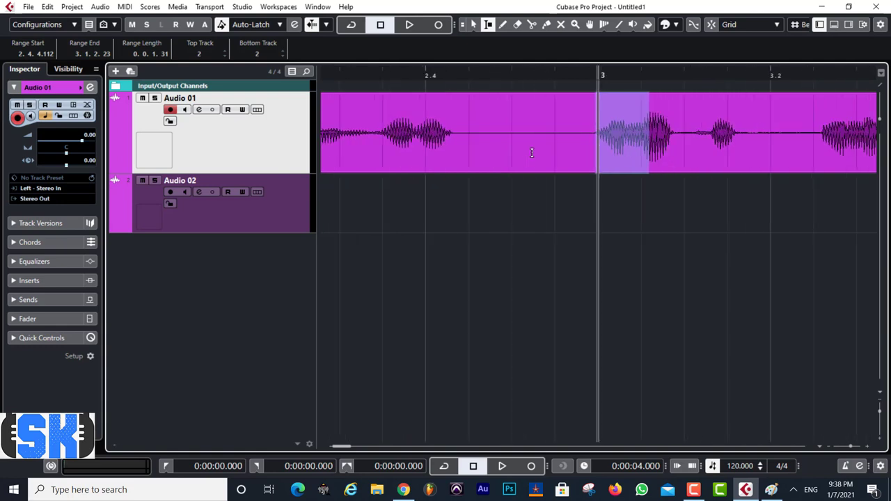
pyautogui.press('g')
pyautogui.press('g')
pyautogui.press('g')
pyautogui.press('g')
pyautogui.press('g')
pyautogui.press('g')
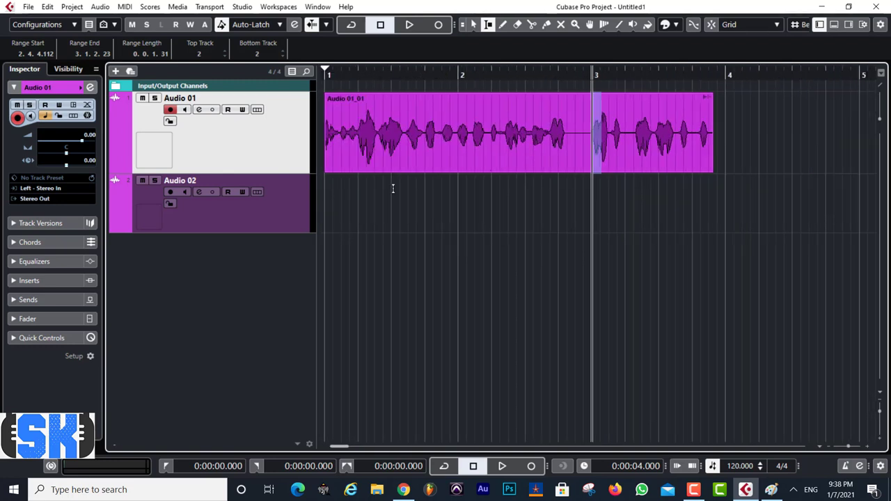
pyautogui.click(492, 210)
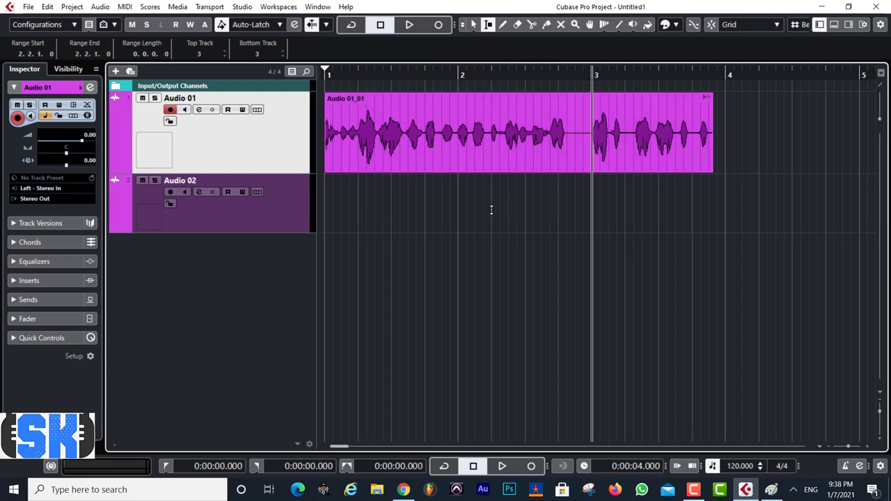
pyautogui.moveTo(492, 210); pyautogui.dragTo(489, 210)
pyautogui.click(343, 147)
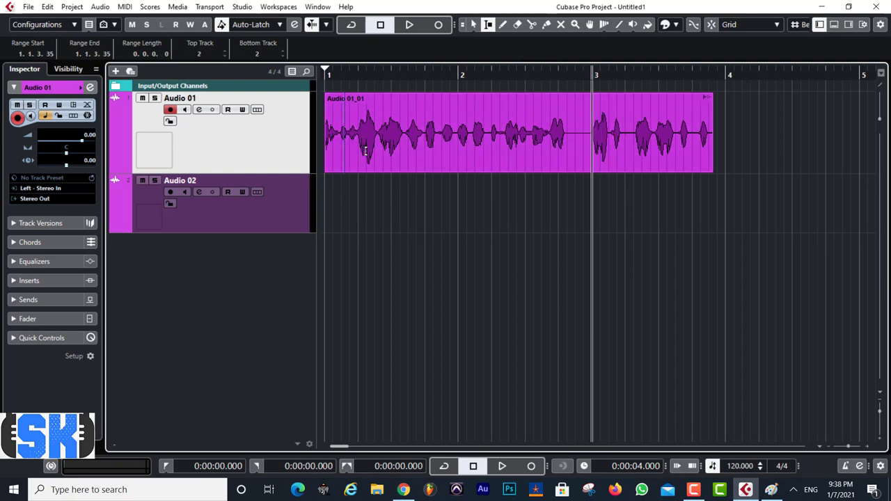
# Turn on the Noise Gate in Audio 01's channel strip, review its controls, and close the channel settings.
pyautogui.click(198, 110)
pyautogui.click(378, 138)
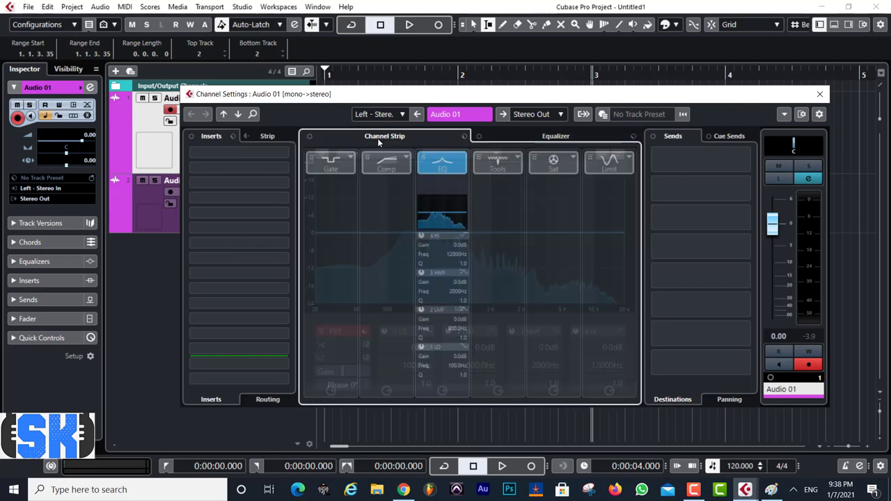
pyautogui.click(331, 165)
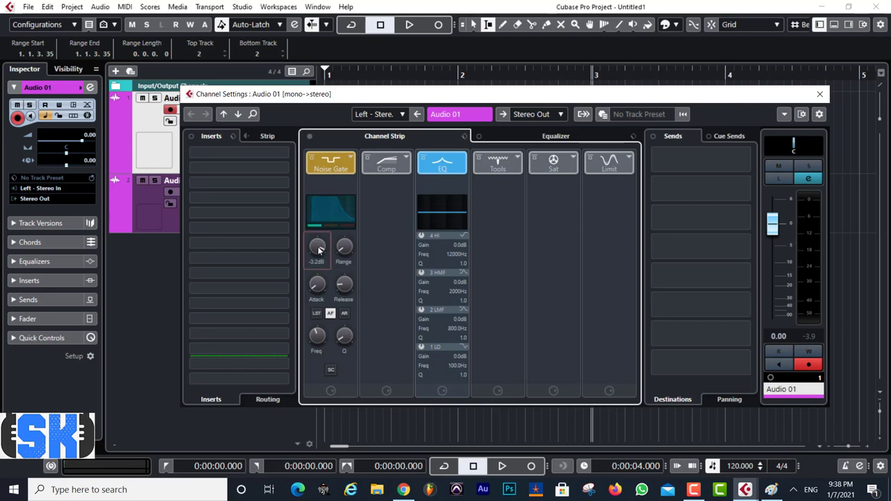
pyautogui.click(330, 314)
pyautogui.click(820, 94)
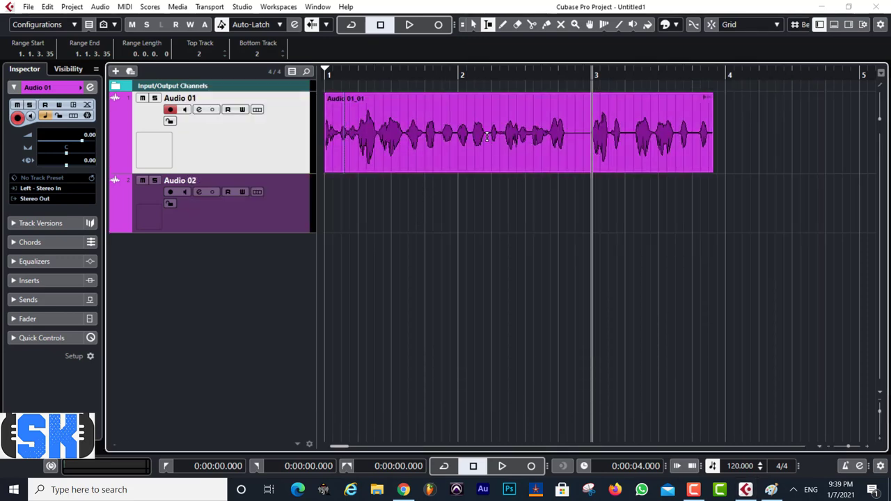
# Examine the short gap from 2.1.3.113 to 2.1.4.106 on Audio 01 and play back the recording from near its start.
pyautogui.moveTo(482, 72); pyautogui.dragTo(527, 137)
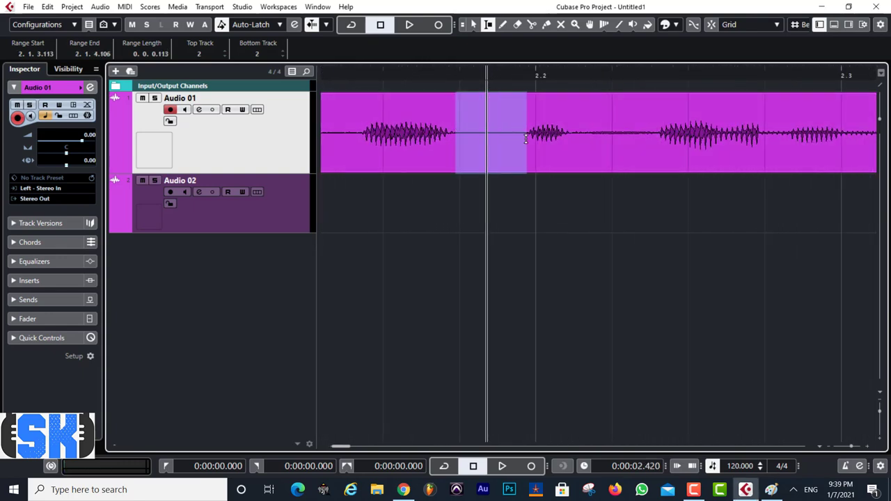
pyautogui.moveTo(476, 72); pyautogui.dragTo(473, 19)
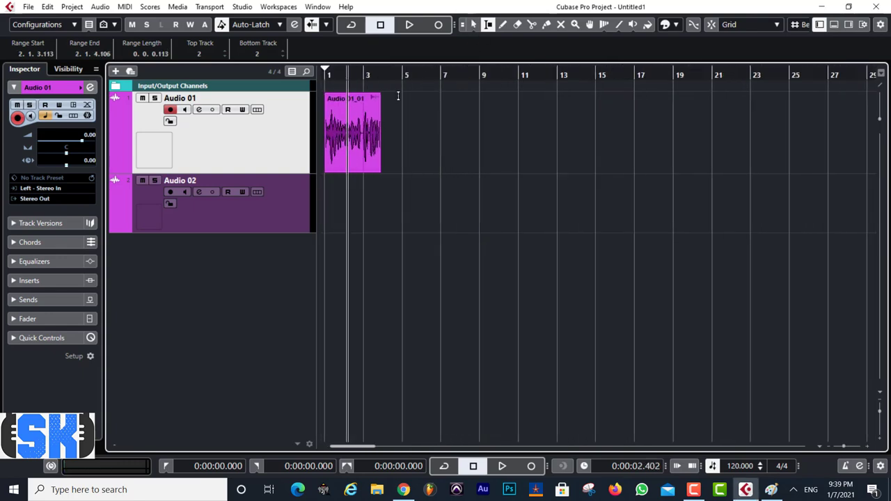
pyautogui.moveTo(339, 77); pyautogui.dragTo(289, 83)
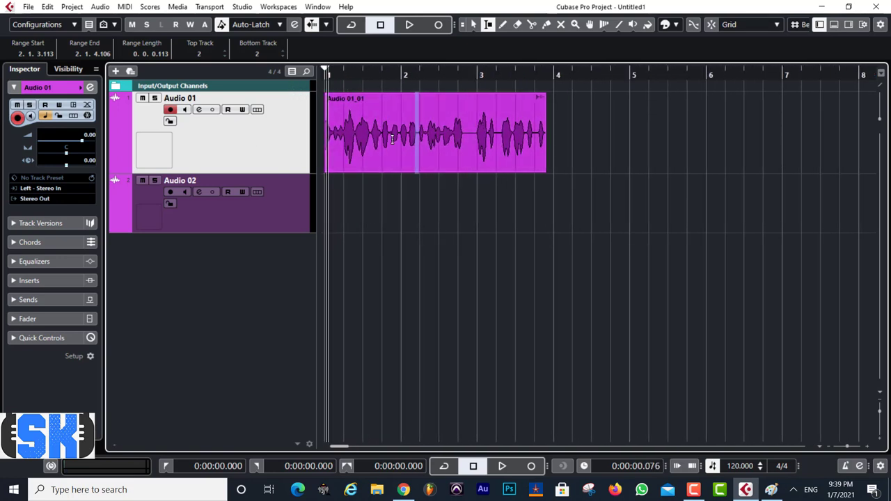
pyautogui.press('1')
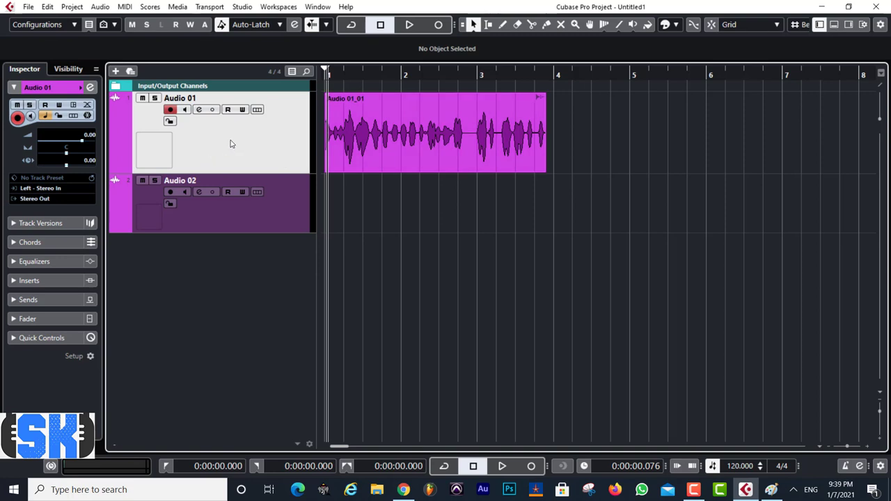
pyautogui.press('space')
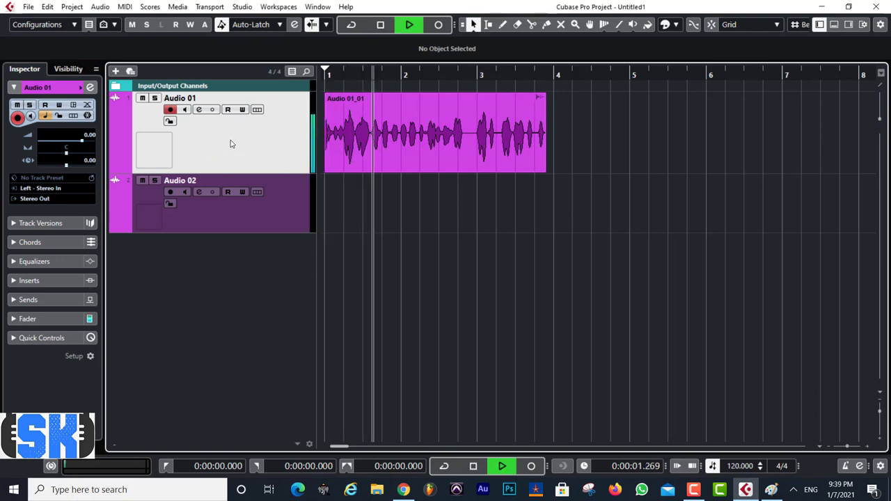
pyautogui.press('space')
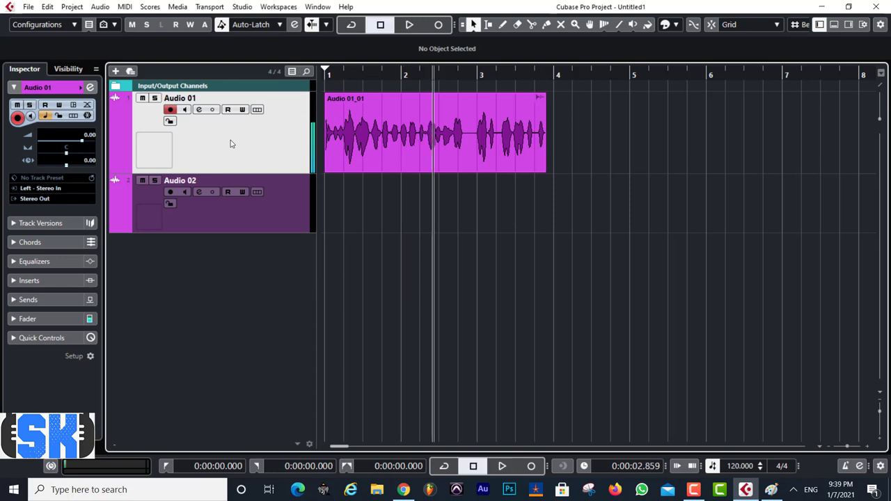
# Set the locators around the Audio 01 recording, turn on cycle mode, and play the loop with the MixConsole open.
pyautogui.click(383, 144)
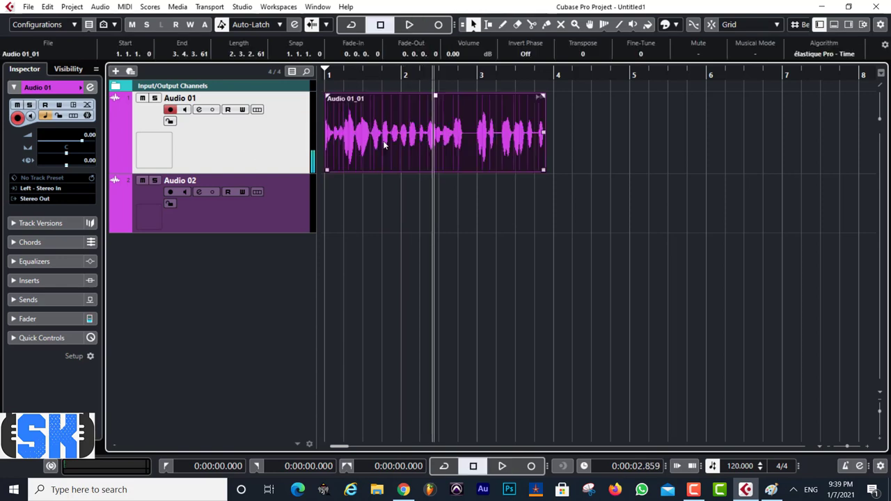
pyautogui.press('p')
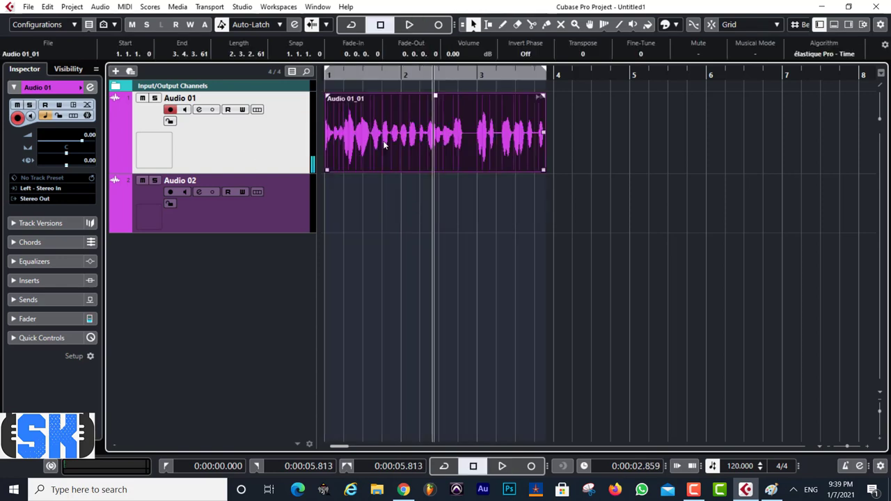
pyautogui.click(363, 74)
pyautogui.click(362, 69)
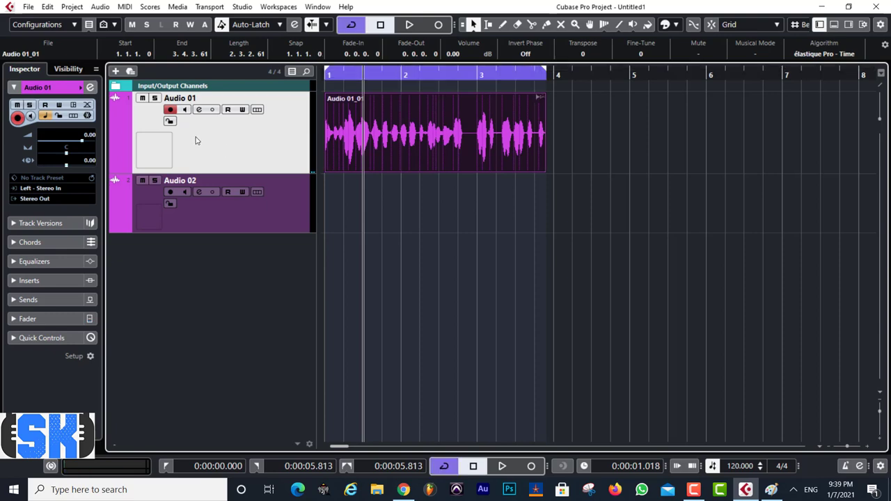
pyautogui.press('F3')
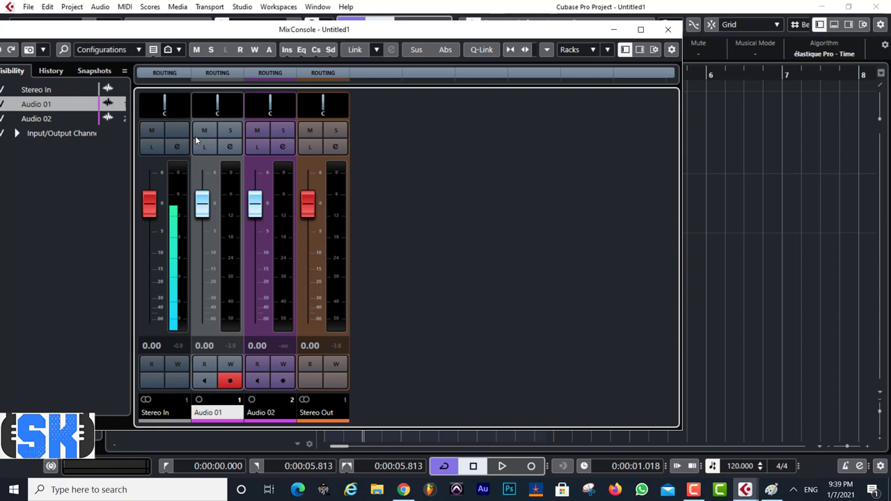
pyautogui.press('space')
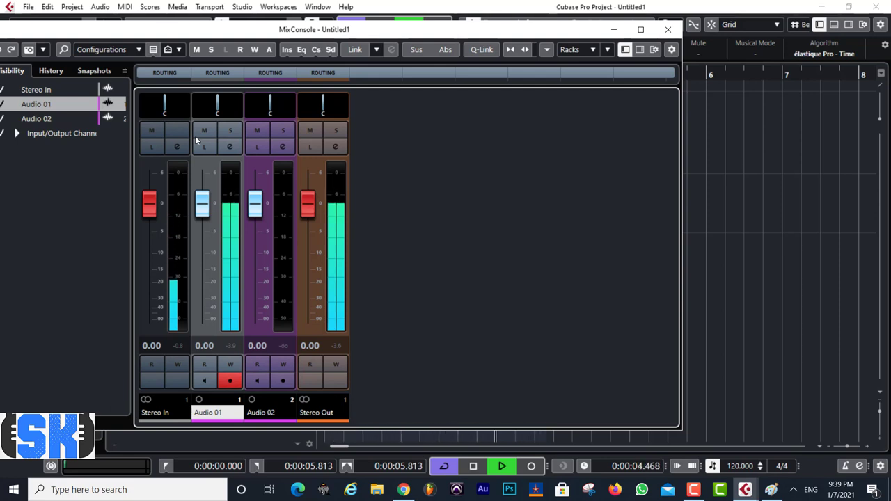
# Turn on peak holding in the global meter peak options and play the loop briefly to check the mixer meters.
pyautogui.rightClick(225, 234)
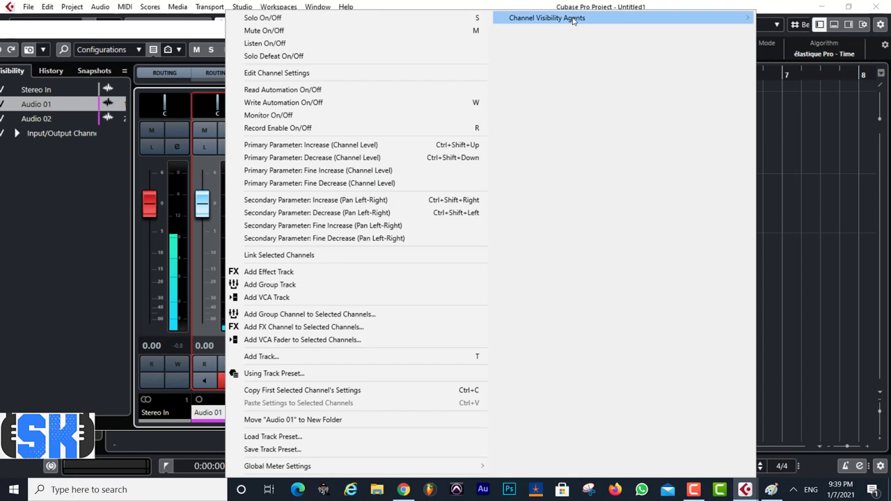
pyautogui.moveTo(572, 19)
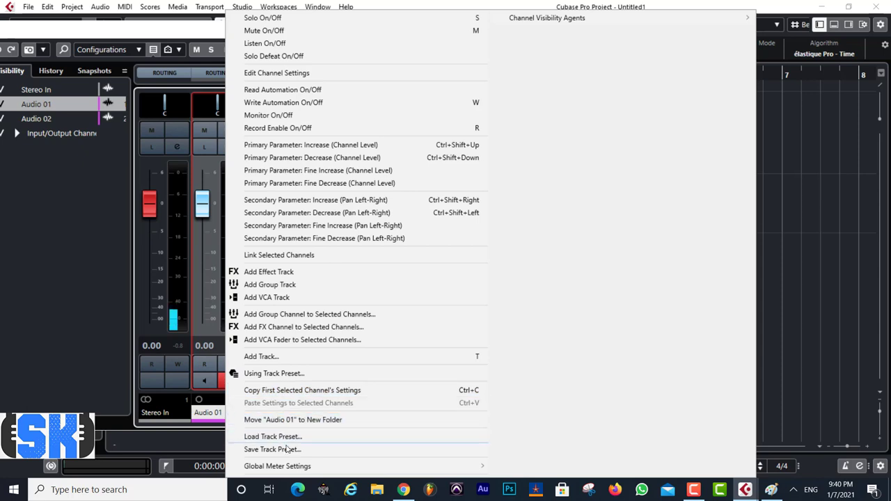
pyautogui.moveTo(299, 471)
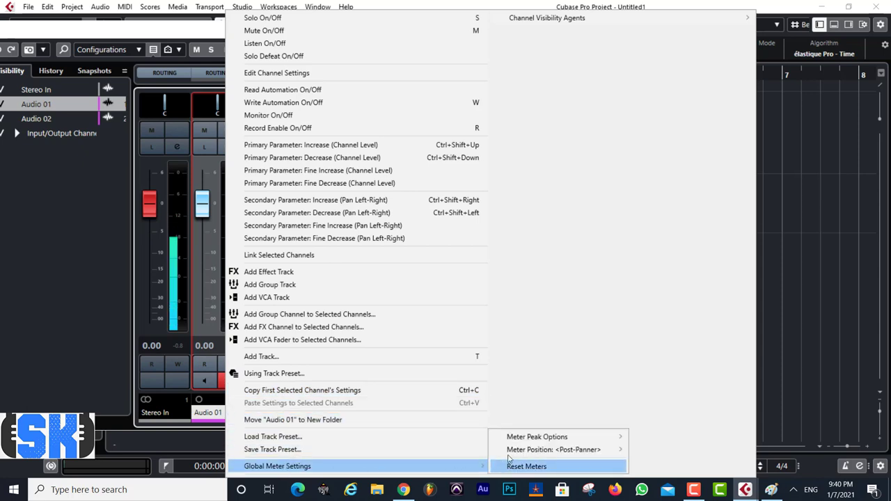
pyautogui.moveTo(540, 439)
pyautogui.click(658, 437)
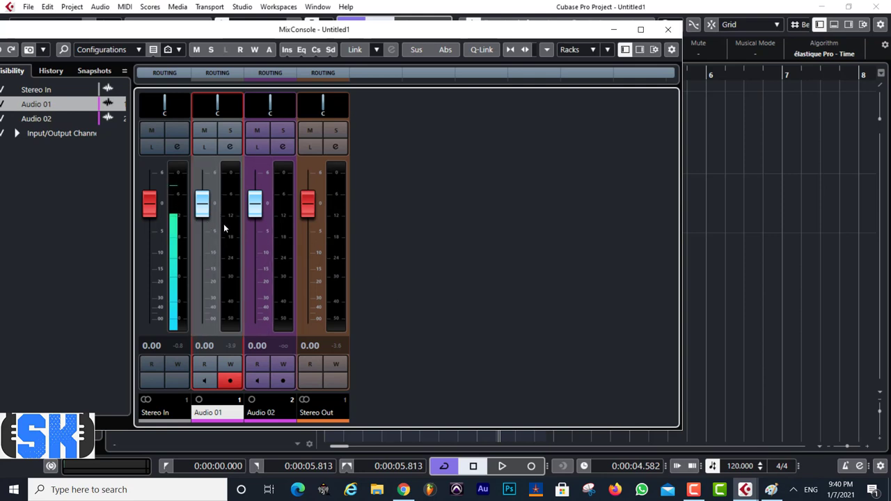
pyautogui.press('space')
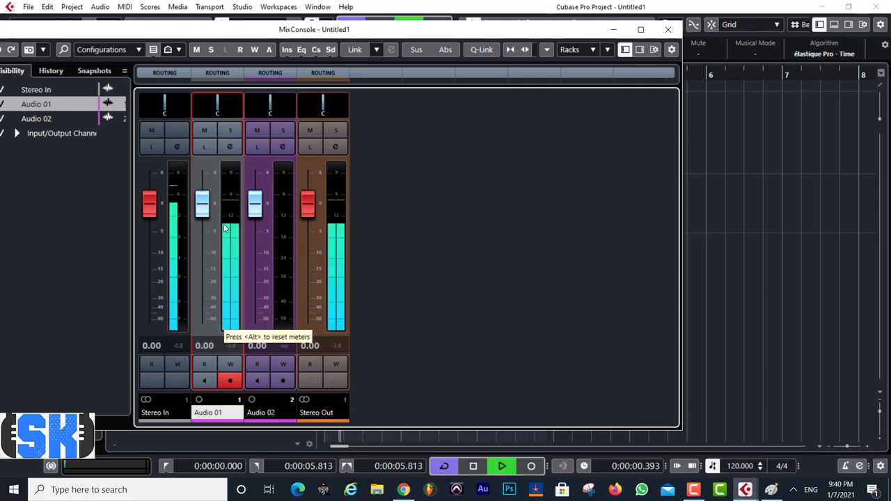
pyautogui.press('space')
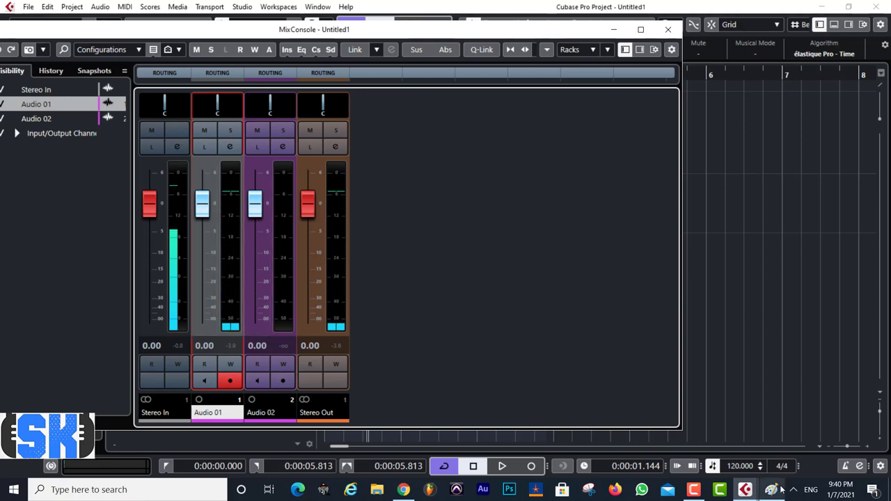
# Switch to Paint to review the sketch of microphones 58 and 57, return to Cubase, and close the MixConsole.
pyautogui.hotkey('alt', 'Tab')
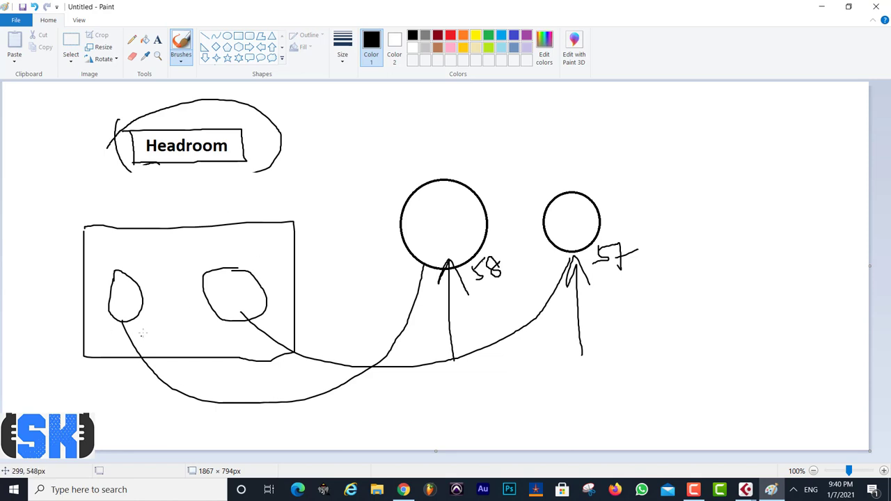
pyautogui.moveTo(159, 315)
pyautogui.mouseDown()
pyautogui.moveTo(160, 334)
pyautogui.moveTo(162, 318)
pyautogui.mouseUp()
pyautogui.moveTo(221, 330); pyautogui.dragTo(223, 333)
pyautogui.moveTo(169, 310); pyautogui.dragTo(161, 314)
pyautogui.click(823, 10)
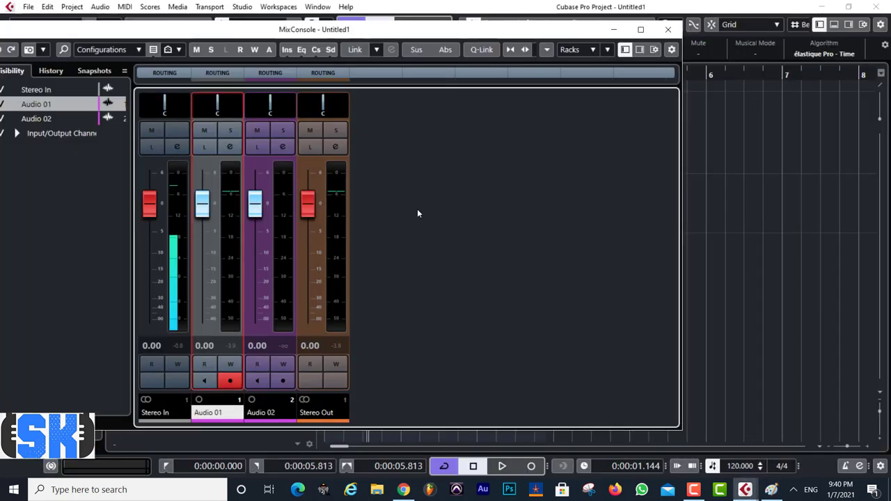
pyautogui.click(672, 28)
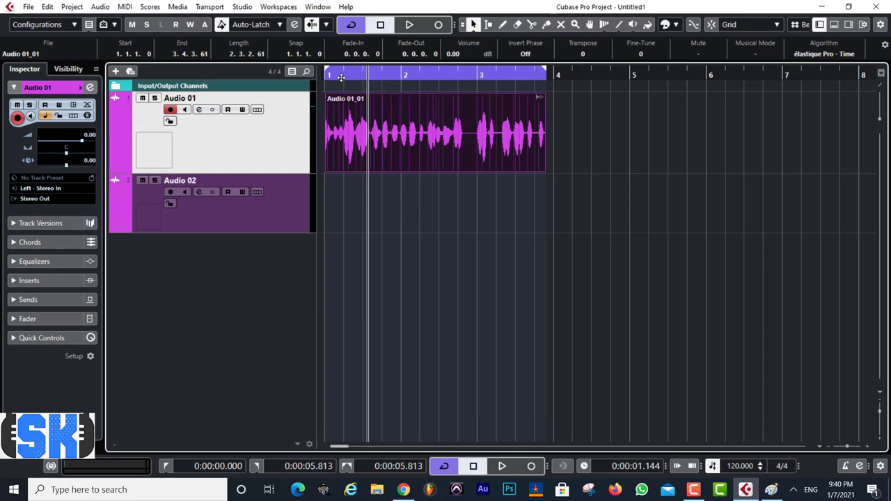
# Examine the waveform peaks near the beginning of the Audio 01 recording and move the project cursor to 0:00:00.000.
pyautogui.moveTo(347, 74); pyautogui.dragTo(348, 113)
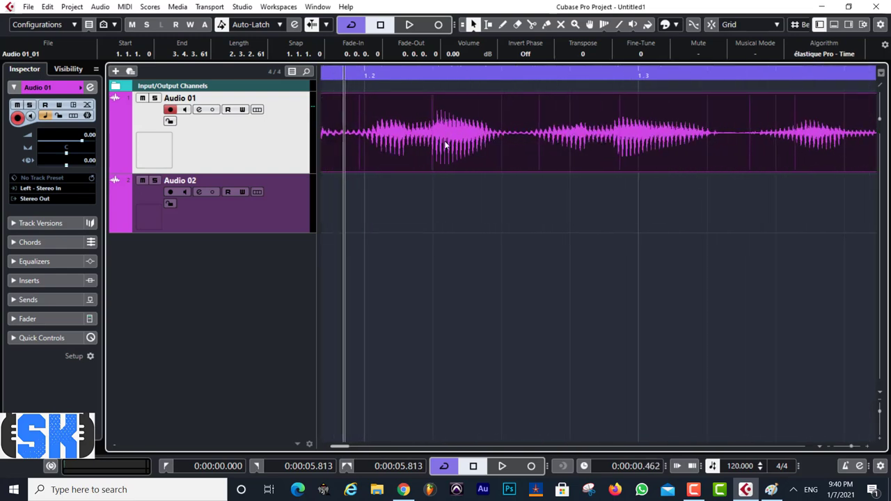
pyautogui.press('g')
pyautogui.press('g')
pyautogui.press('g')
pyautogui.press('g')
pyautogui.press('g')
pyautogui.press('g')
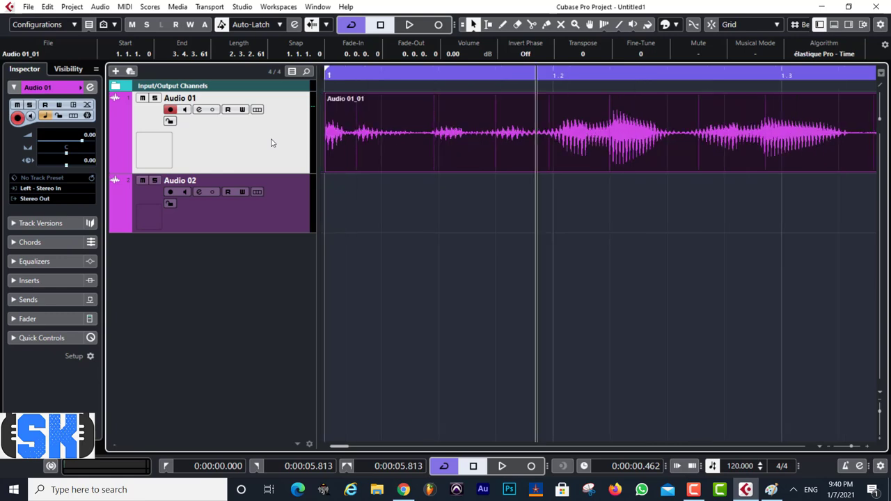
pyautogui.press('g')
pyautogui.press('g')
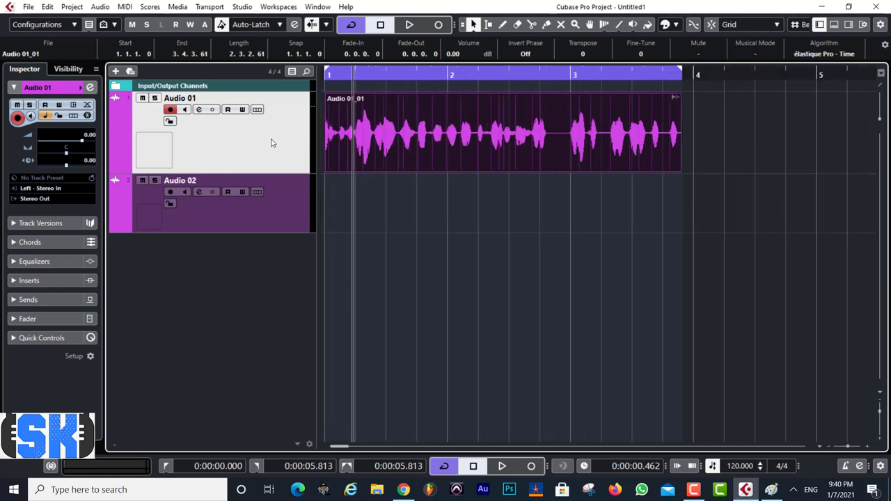
pyautogui.click(353, 75)
pyautogui.moveTo(353, 75); pyautogui.dragTo(325, 75)
pyautogui.press('h')
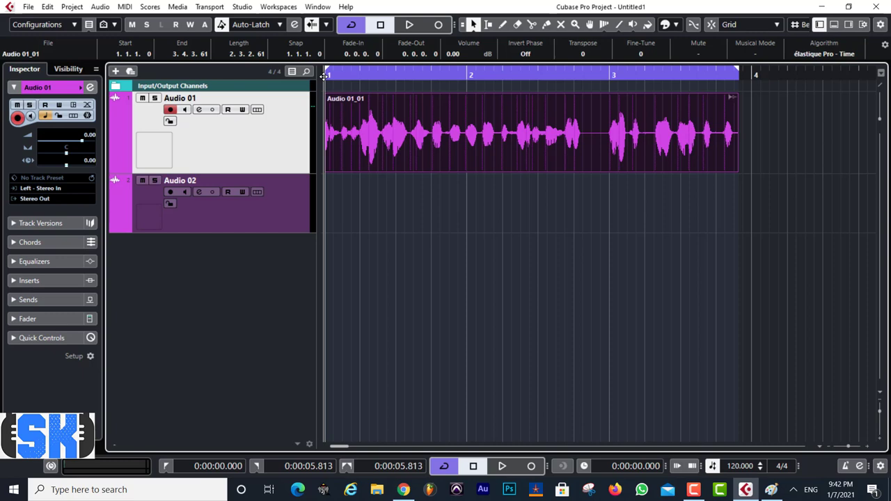
# Switch to Paint and draw an arrow from the Headroom label to a handwritten, underlined range of -10 to -18.
pyautogui.click(770, 490)
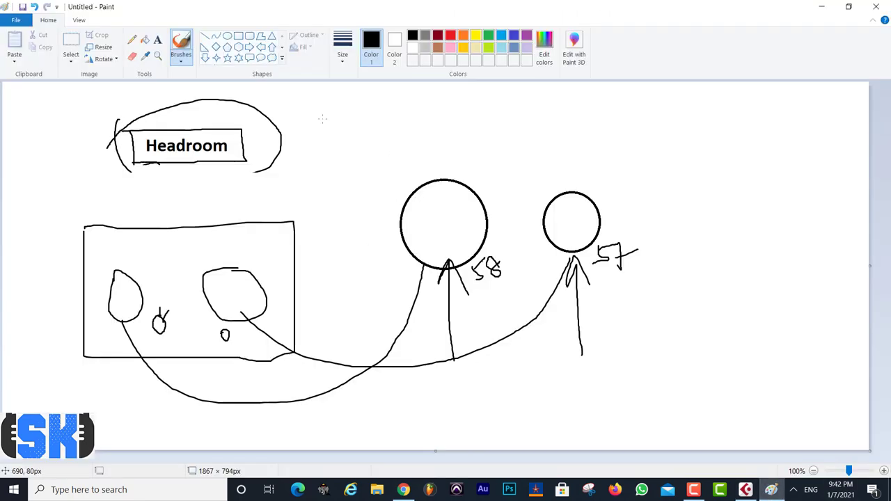
pyautogui.moveTo(322, 118); pyautogui.dragTo(422, 109)
pyautogui.moveTo(403, 96)
pyautogui.mouseDown()
pyautogui.moveTo(418, 103)
pyautogui.moveTo(404, 147)
pyautogui.mouseUp()
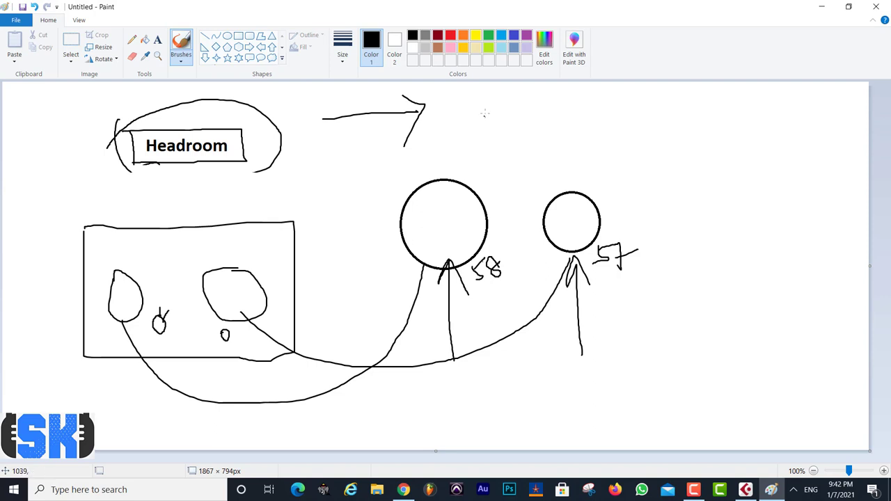
pyautogui.moveTo(485, 112)
pyautogui.mouseDown()
pyautogui.moveTo(509, 107)
pyautogui.moveTo(517, 126)
pyautogui.moveTo(534, 101)
pyautogui.moveTo(661, 95)
pyautogui.moveTo(672, 109)
pyautogui.moveTo(683, 97)
pyautogui.moveTo(694, 116)
pyautogui.moveTo(691, 87)
pyautogui.mouseUp()
pyautogui.moveTo(655, 114); pyautogui.dragTo(666, 112)
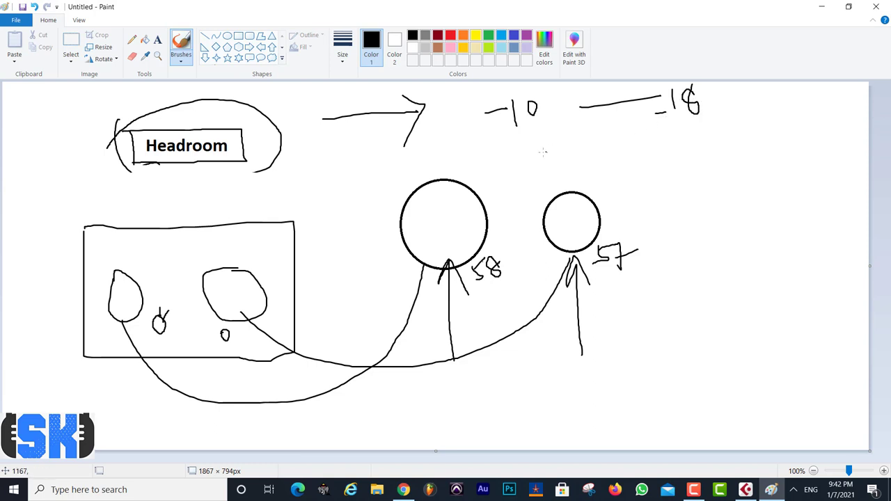
pyautogui.moveTo(511, 152); pyautogui.dragTo(717, 130)
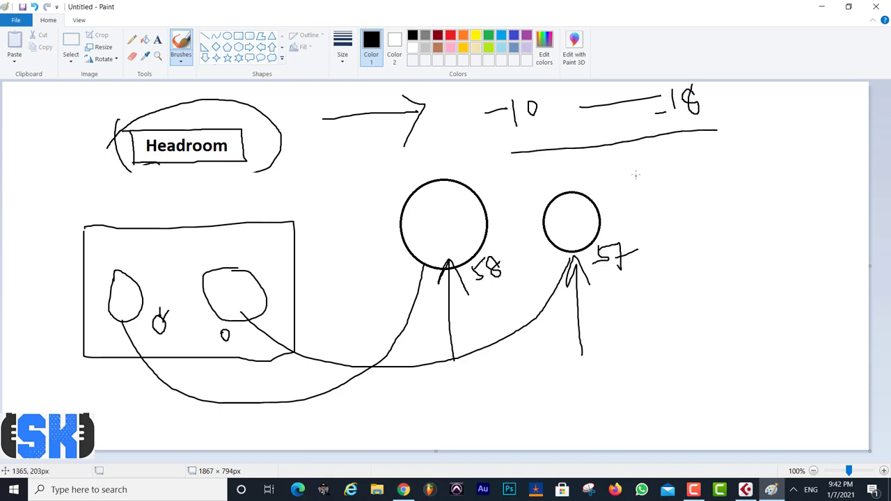
# Sketch a vertical level scale with seven tick marks beside microphone 57, adding a circle with an outgoing line at each of the top two ticks.
pyautogui.moveTo(636, 161); pyautogui.dragTo(654, 354)
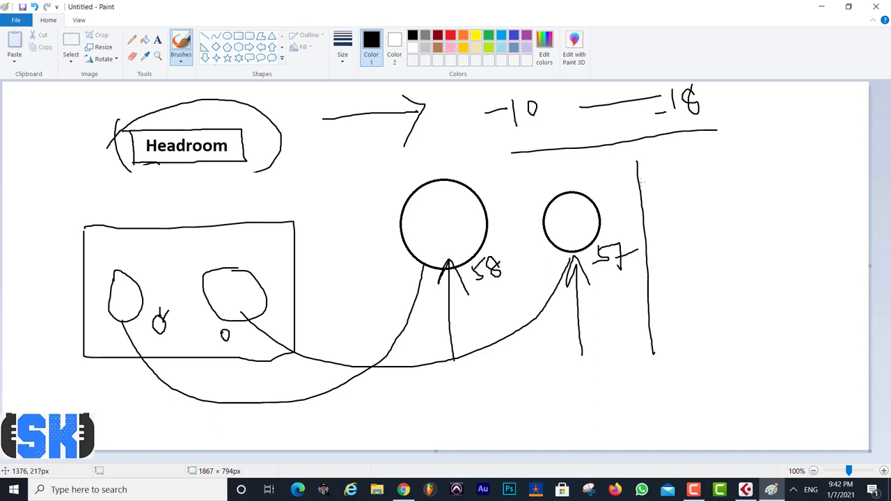
pyautogui.moveTo(640, 182); pyautogui.dragTo(683, 175)
pyautogui.moveTo(644, 219); pyautogui.dragTo(687, 211)
pyautogui.moveTo(641, 247); pyautogui.dragTo(688, 241)
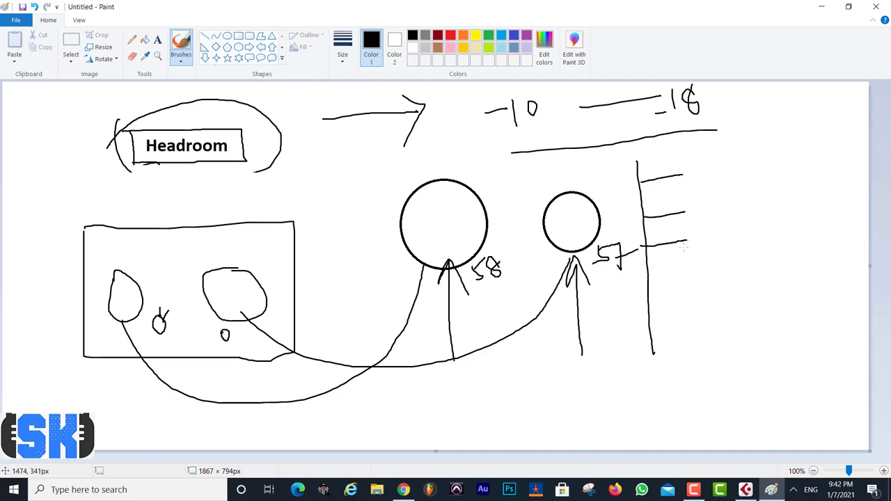
pyautogui.moveTo(653, 275); pyautogui.dragTo(685, 270)
pyautogui.moveTo(647, 311); pyautogui.dragTo(692, 299)
pyautogui.moveTo(661, 334); pyautogui.dragTo(698, 329)
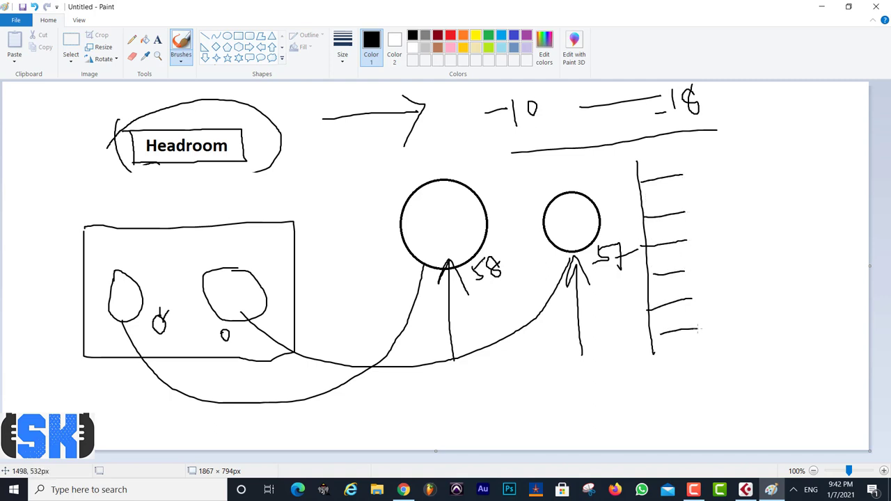
pyautogui.moveTo(662, 360); pyautogui.dragTo(714, 348)
pyautogui.moveTo(693, 163)
pyautogui.mouseDown()
pyautogui.moveTo(707, 185)
pyautogui.moveTo(698, 157)
pyautogui.moveTo(736, 169)
pyautogui.moveTo(768, 163)
pyautogui.moveTo(758, 178)
pyautogui.mouseUp()
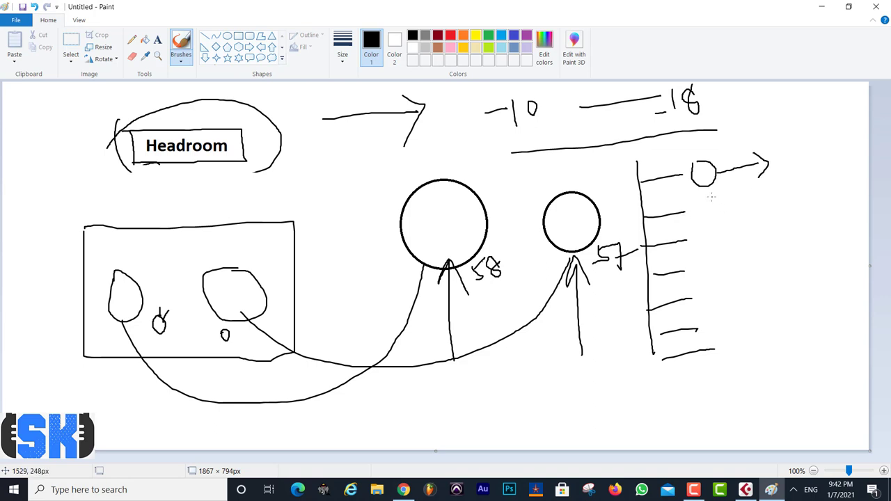
pyautogui.moveTo(712, 197)
pyautogui.mouseDown()
pyautogui.moveTo(702, 217)
pyautogui.moveTo(719, 202)
pyautogui.moveTo(749, 197)
pyautogui.mouseUp()
# Return to Cubase, inspect the Youlean Loudness Meter 2 insert on the Stereo Out channel from the MixConsole, and close the meter.
pyautogui.click(821, 6)
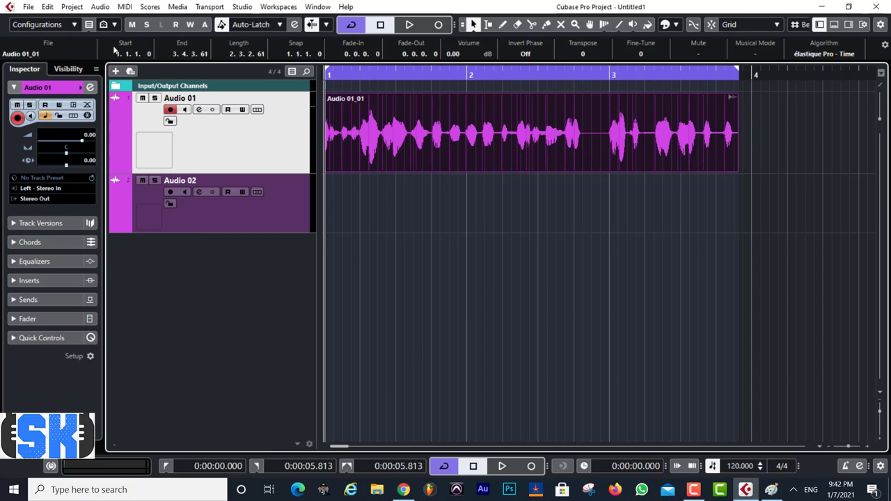
pyautogui.press('F3')
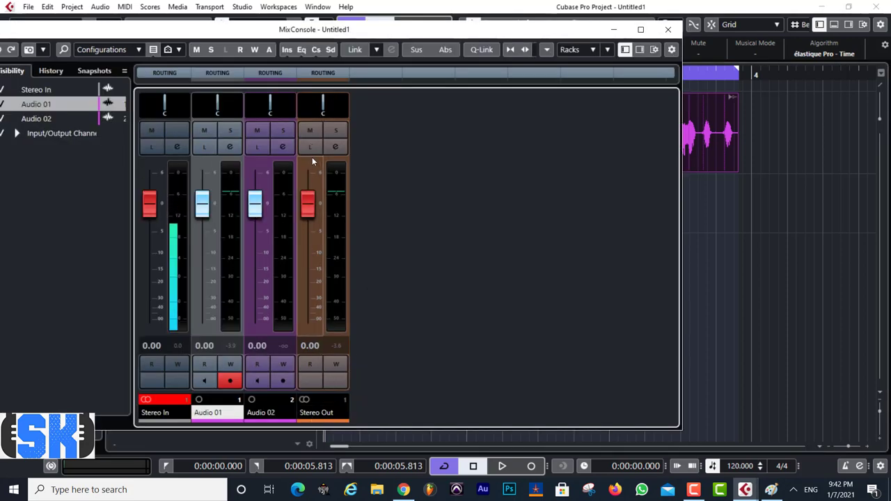
pyautogui.click(335, 146)
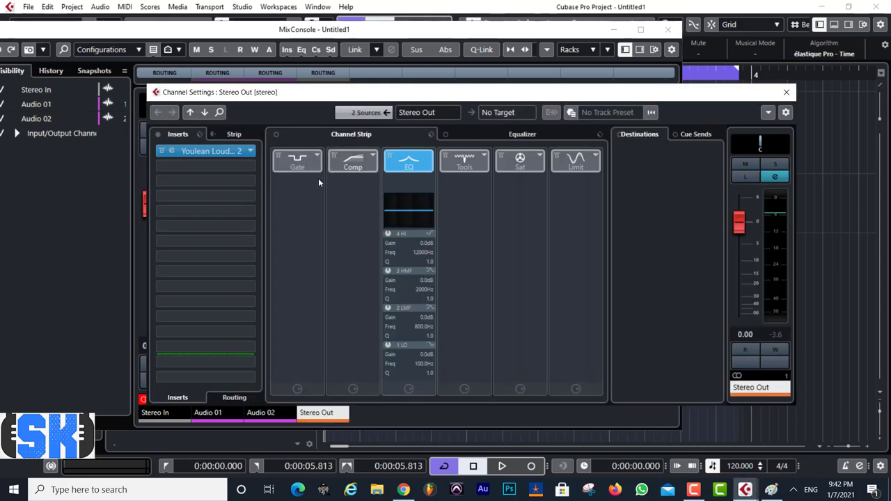
pyautogui.click(211, 151)
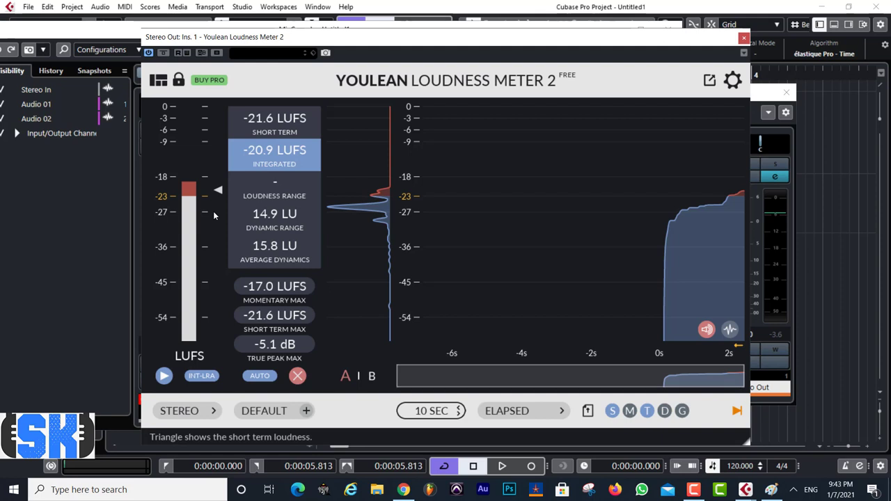
pyautogui.click(744, 37)
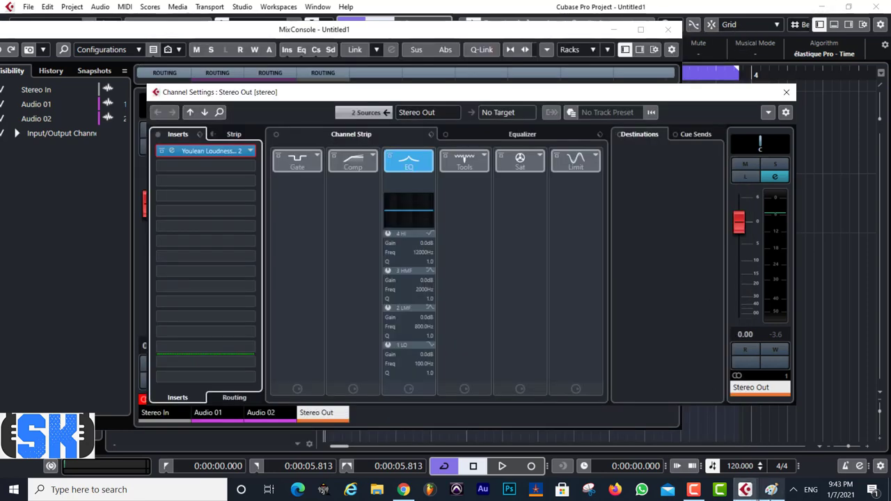
# Switch to Paint and sketch a small box containing two small knobs between the Headroom label and microphone 58.
pyautogui.click(772, 490)
pyautogui.moveTo(306, 151)
pyautogui.mouseDown()
pyautogui.moveTo(311, 189)
pyautogui.moveTo(357, 200)
pyautogui.moveTo(382, 151)
pyautogui.moveTo(305, 153)
pyautogui.moveTo(327, 180)
pyautogui.moveTo(324, 168)
pyautogui.moveTo(347, 178)
pyautogui.mouseUp()
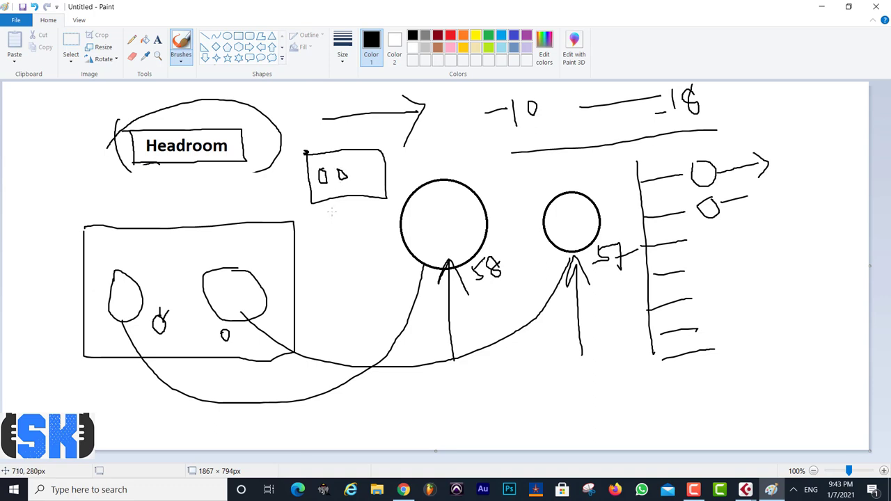